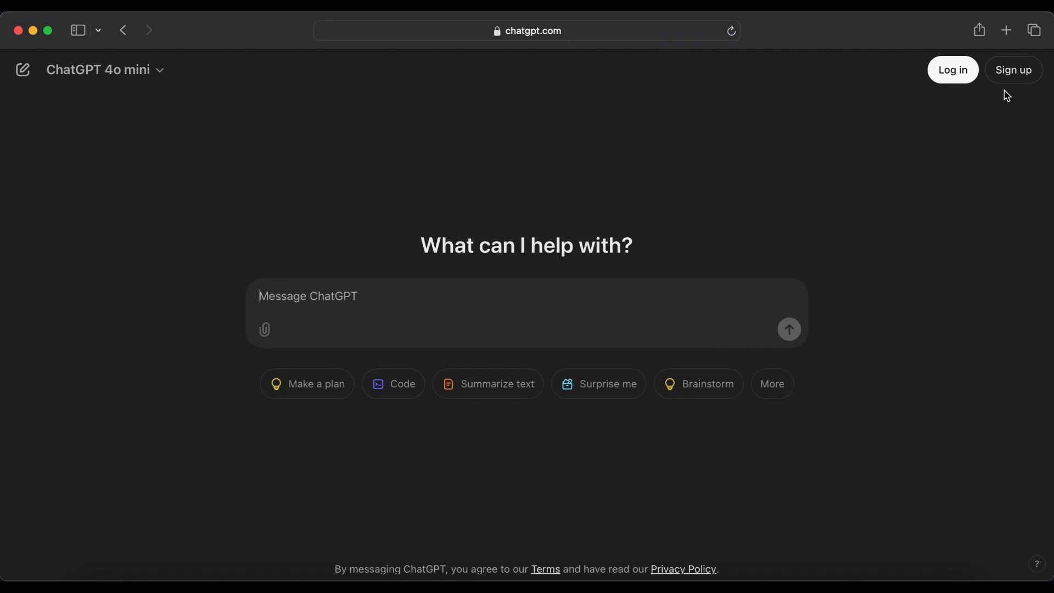
- Begin the chat prompt with "I want to clear my debts as quick as possible."
{"action": "left_click", "coordinate": [317, 292]}
{"action": "type", "text": "I want to clear"}
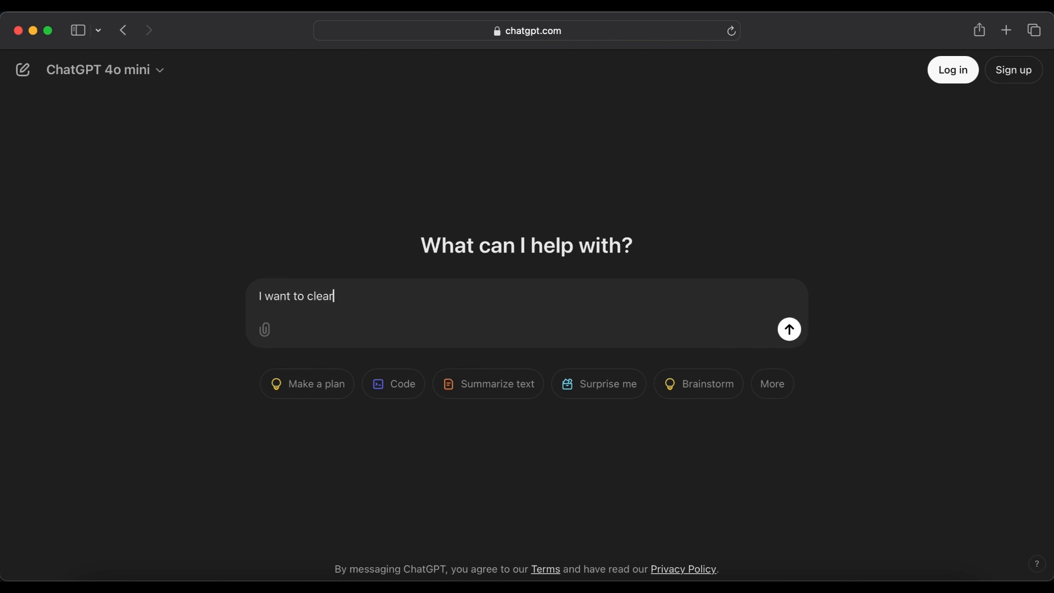
{"action": "type", "text": " my debts as o"}
{"action": "type", "text": "uickly k"}
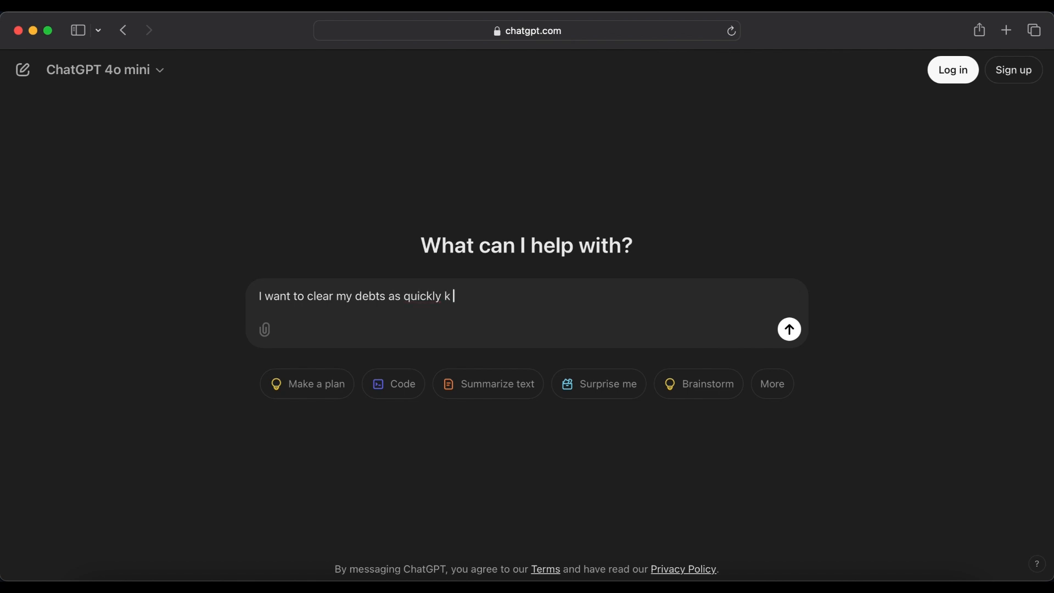
{"action": "key", "text": "BackSpace"}
{"action": "key", "text": "BackSpace"}
{"action": "key", "text": "BackSpace"}
{"action": "key", "text": "BackSpace"}
{"action": "type", "text": "as possible. can yo"}
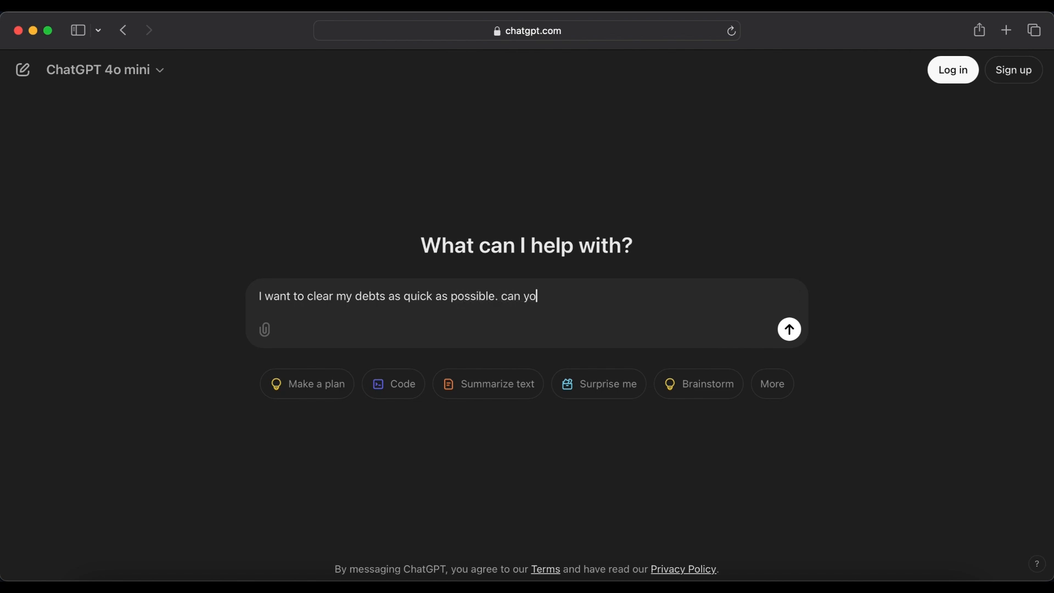
- Add the request "can you create a debt payment plan for me." and introduce the list with "These are my current debts."
{"action": "type", "text": "u dreate a debt payment"}
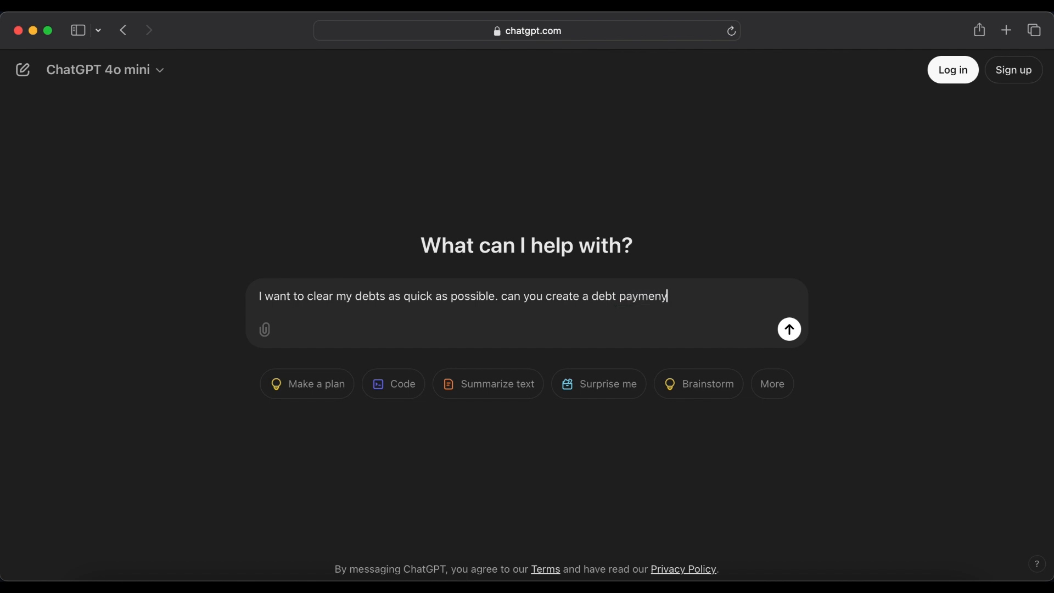
{"action": "key", "text": "BackSpace"}
{"action": "key", "text": "BackSpace"}
{"action": "type", "text": "t plan for me. These are my cu"}
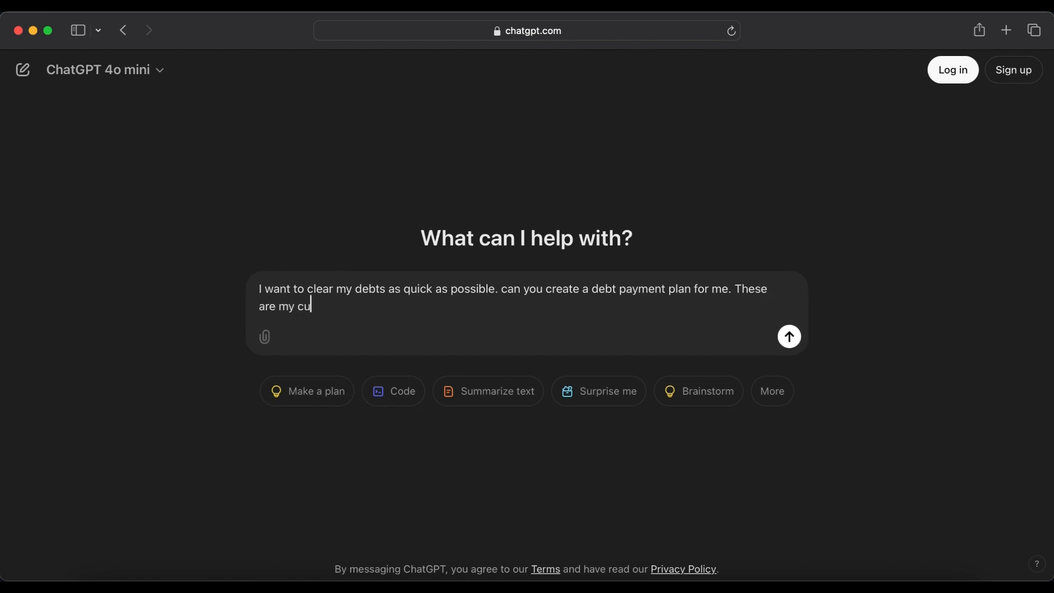
{"action": "type", "text": "rrent debts."}
- List Credit card A as $1,400 at 25% interest, $50 minimum payment, and Credit Card B as $750 at 19% interest, $40 minimum payment
{"action": "type", "text": "Credit card A"}
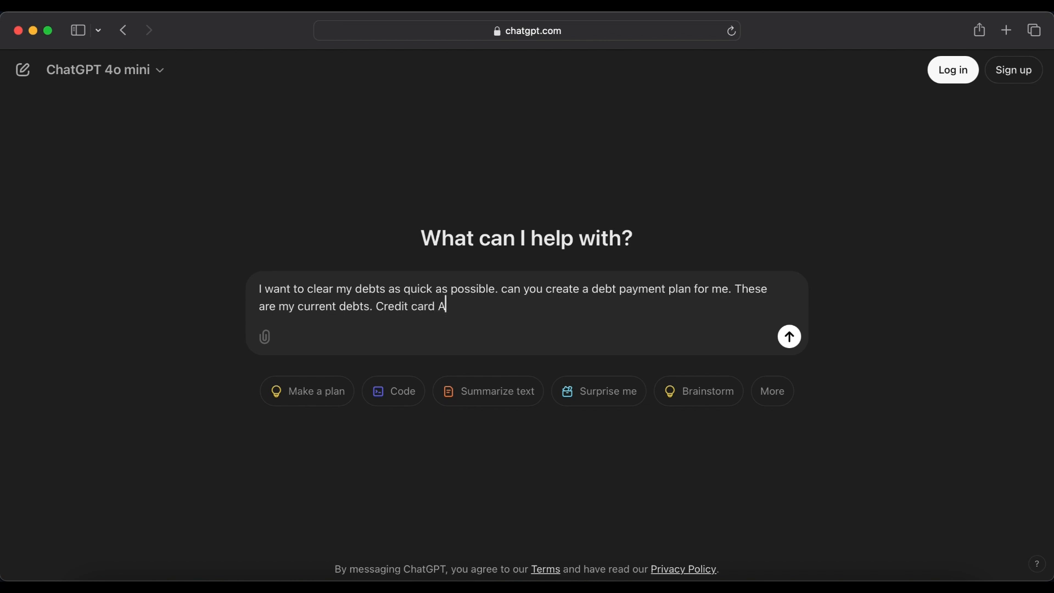
{"action": "type", "text": " $1,400 at 25% int"}
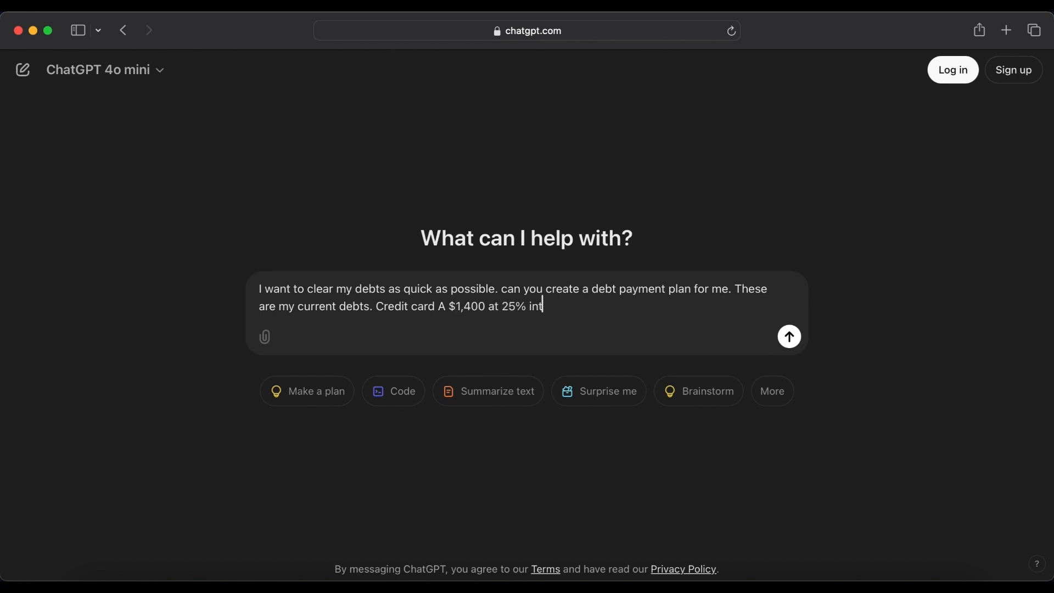
{"action": "type", "text": "erest $50 minimum payment. Credit Car"}
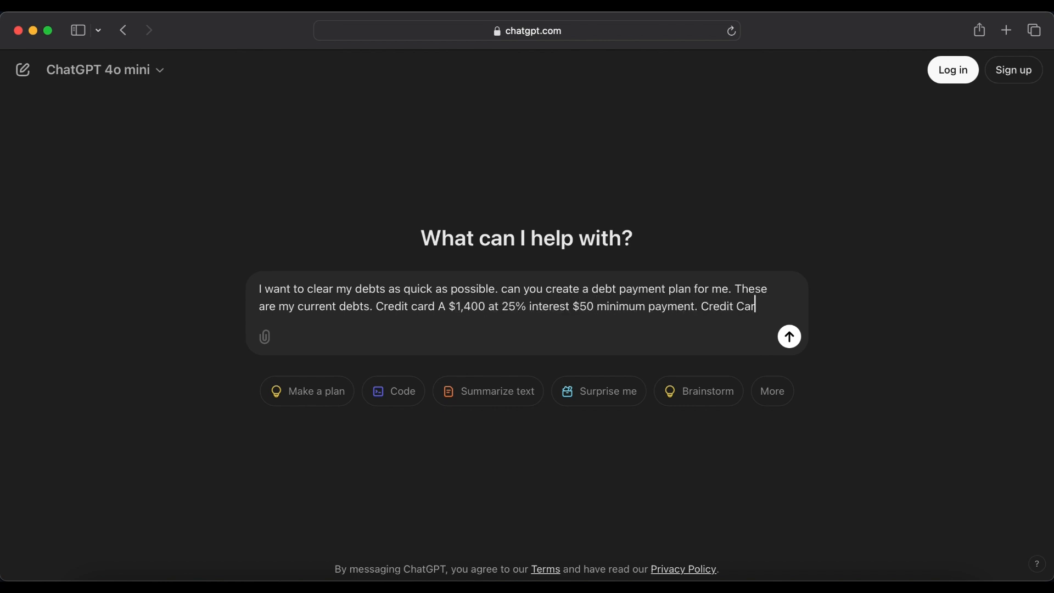
{"action": "type", "text": "d B $750 at 19% i"}
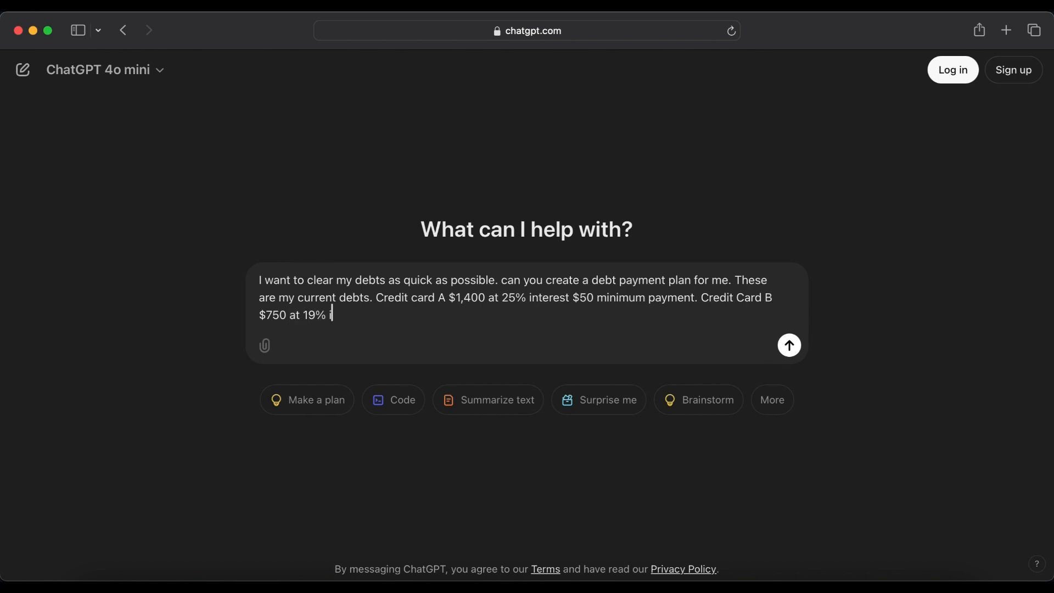
{"action": "type", "text": "nterest $40 minimum payment. Personal loan "}
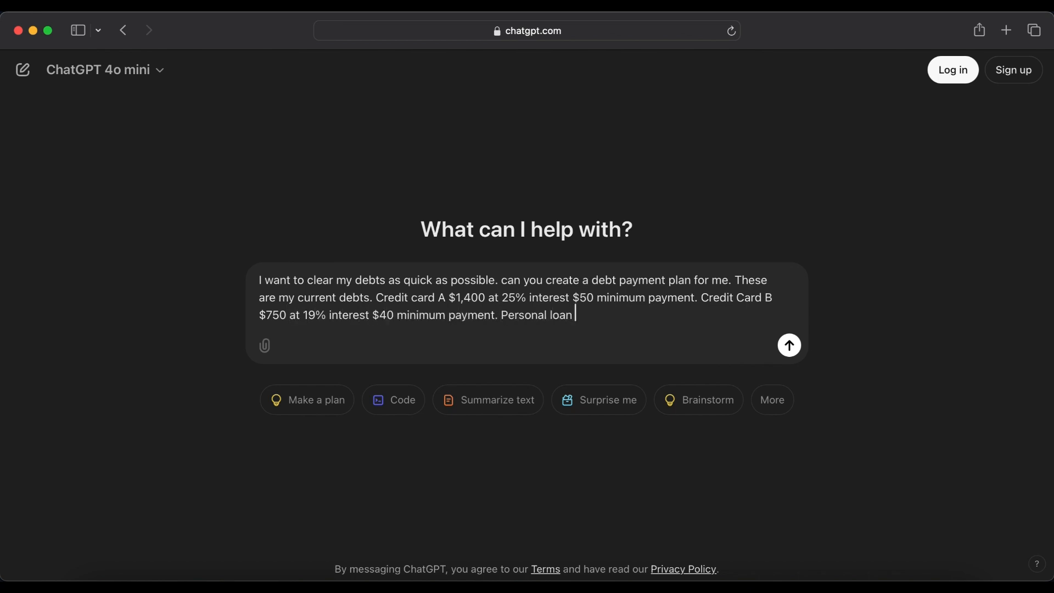
- List the $9,500 personal loan (10%, $325 monthly), $5,000 car loan (7%, $220 monthly) and $1,900 store card (0% for 12 months, $95 monthly)
{"action": "type", "text": "$9,500 at 10% $325 monthly paymen"}
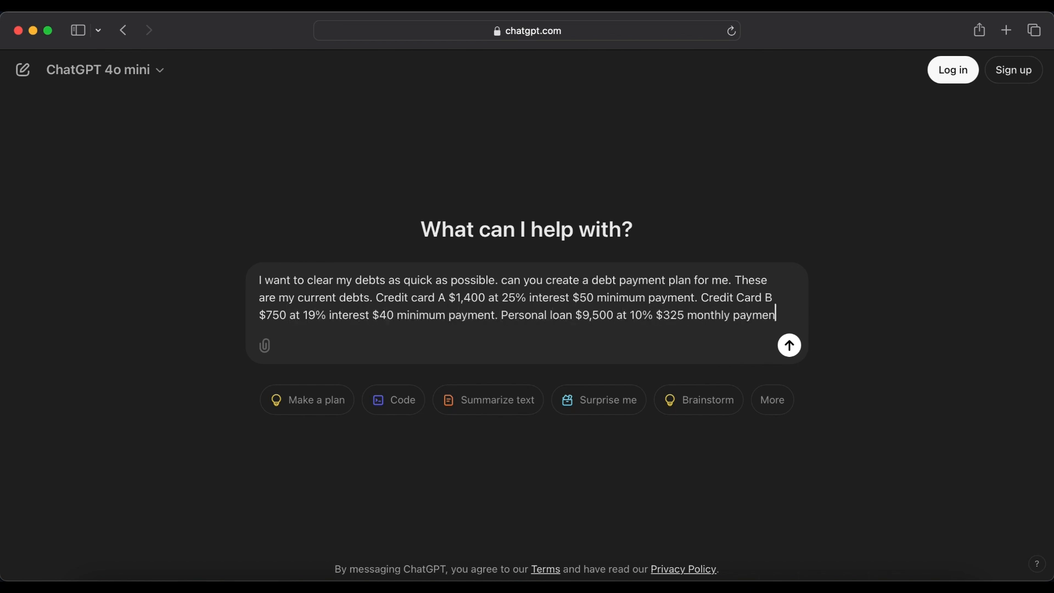
{"action": "type", "text": "t. Car loan $5,000 at"}
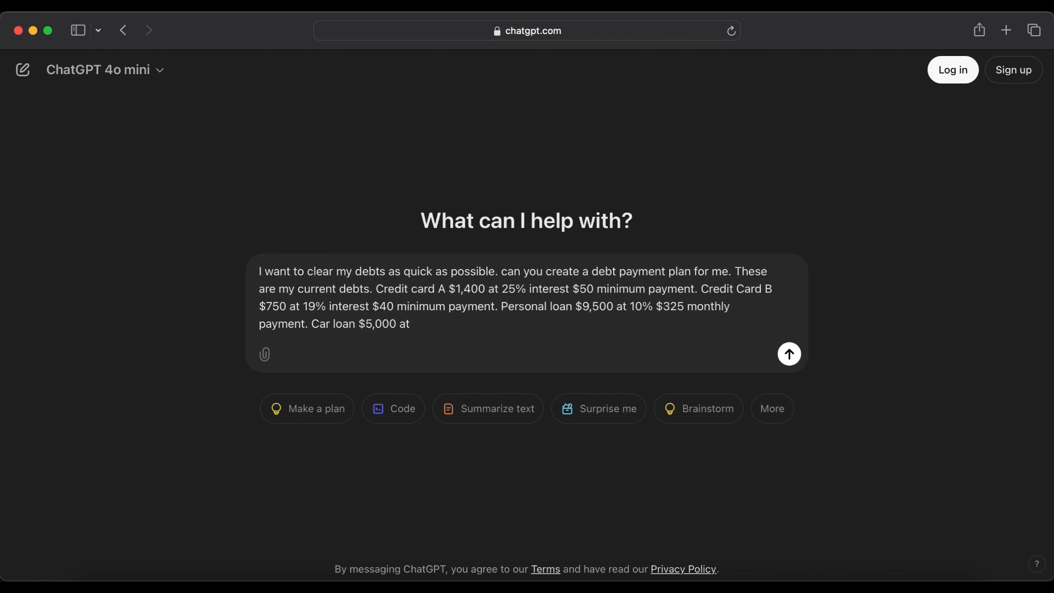
{"action": "type", "text": " 7% interest $220 monthly payment. Store card"}
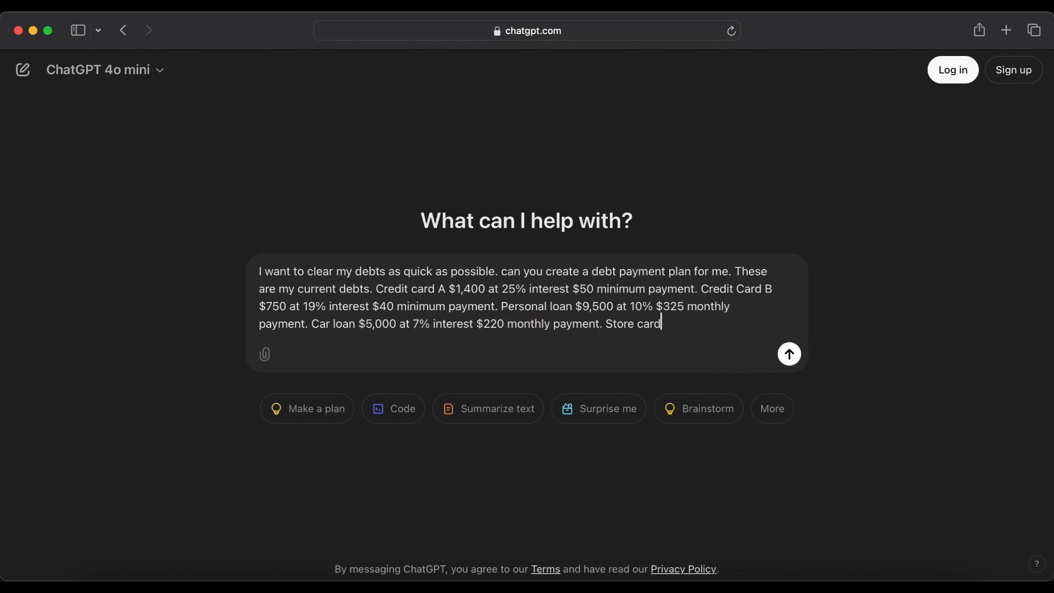
{"action": "type", "text": " $1,900 at 0% interest for 12 months "}
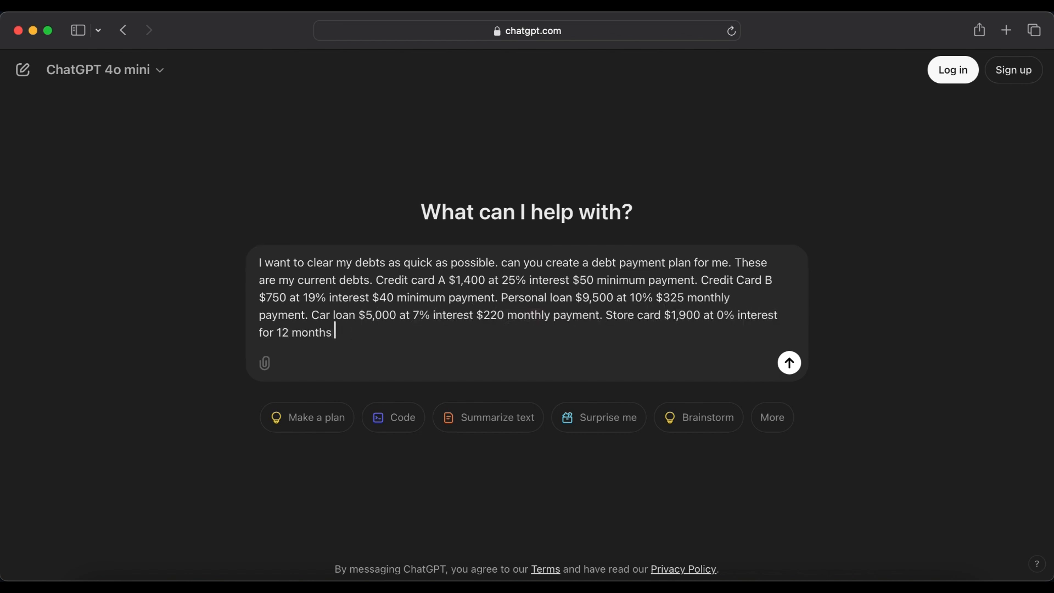
{"action": "type", "text": "$95 monthly payment."}
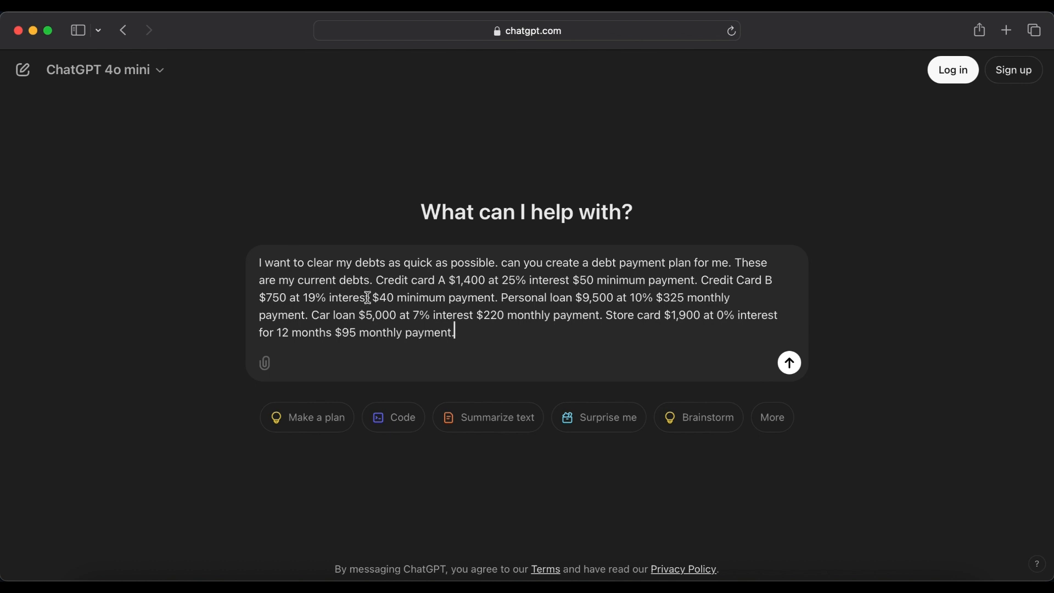
- State a total monthly income of $3,200 and living expenses of around $2,000, and submit the prompt
{"action": "type", "text": " My total income per "}
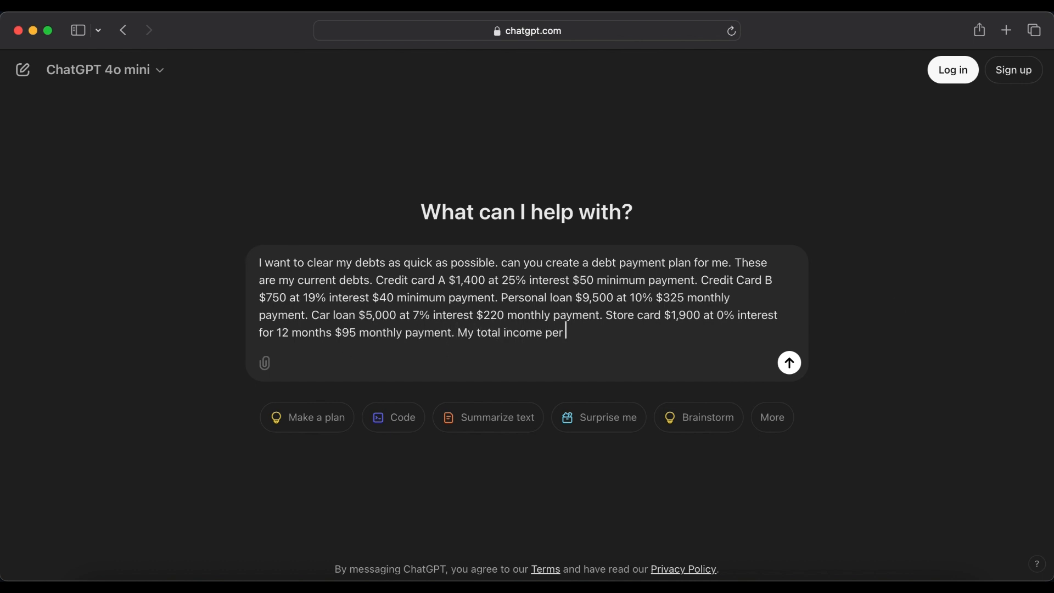
{"action": "type", "text": "month is $3,200 and my living expenses "}
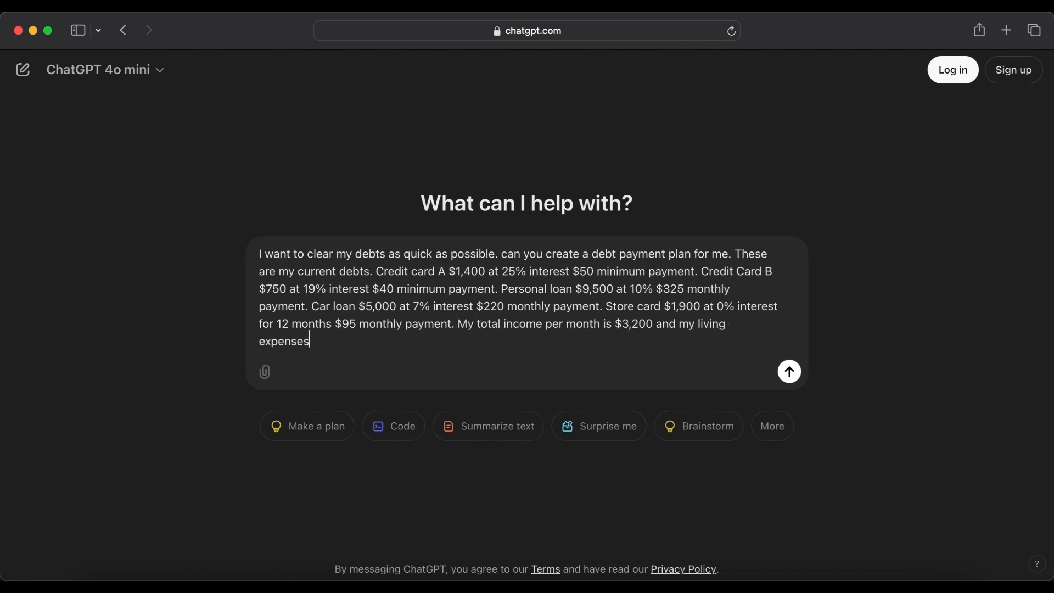
{"action": "type", "text": "total around $2"}
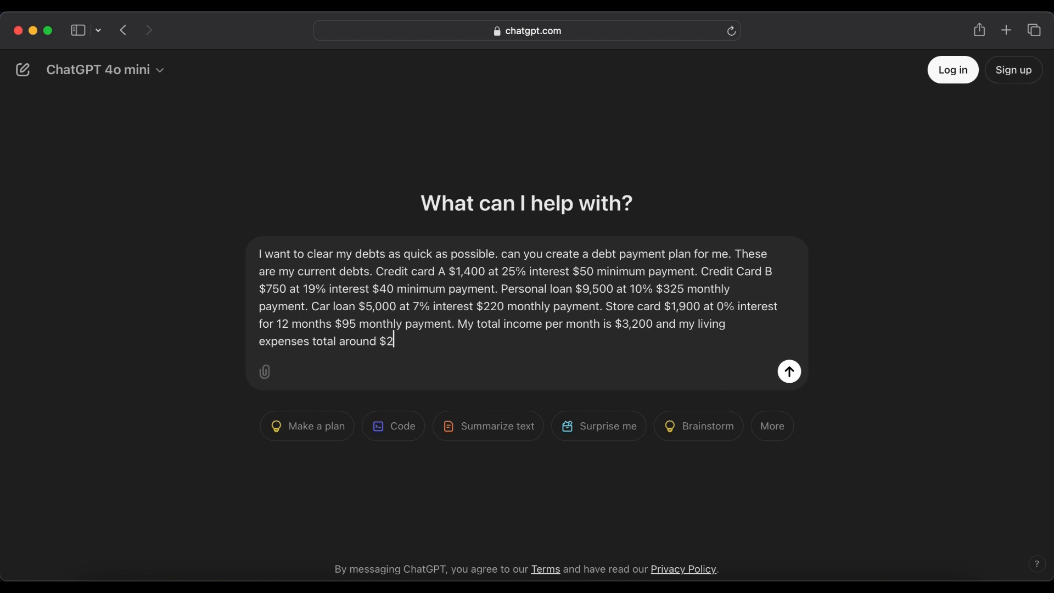
{"action": "type", "text": ",000"}
{"action": "key", "text": "Return"}
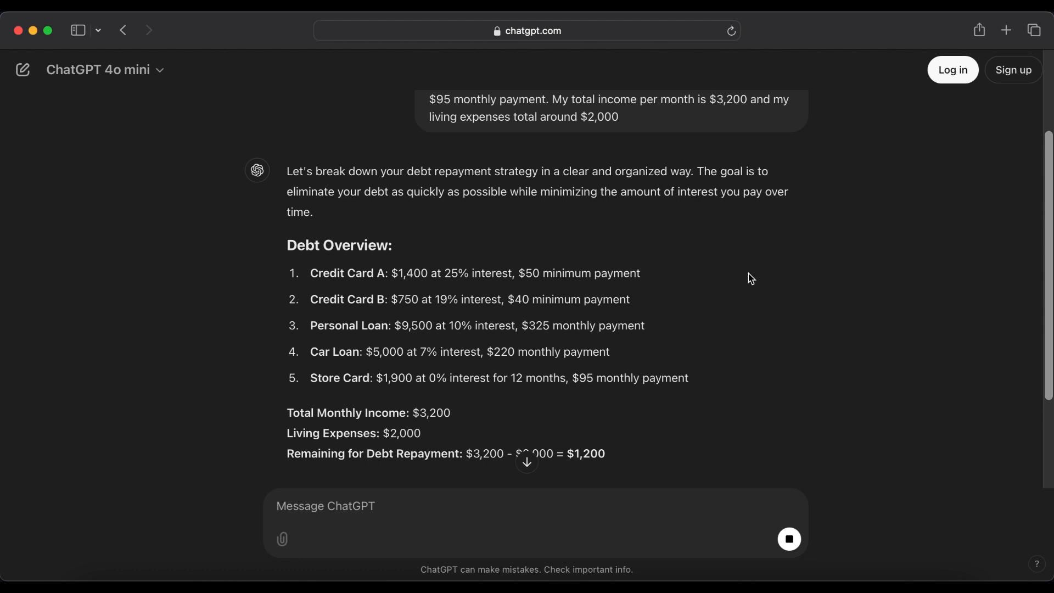
- Review the response's debt overview and the Debt Avalanche Method step with its payment allocation for each debt
{"action": "scroll", "coordinate": [740, 289], "scroll_direction": "up", "scroll_amount": 2}
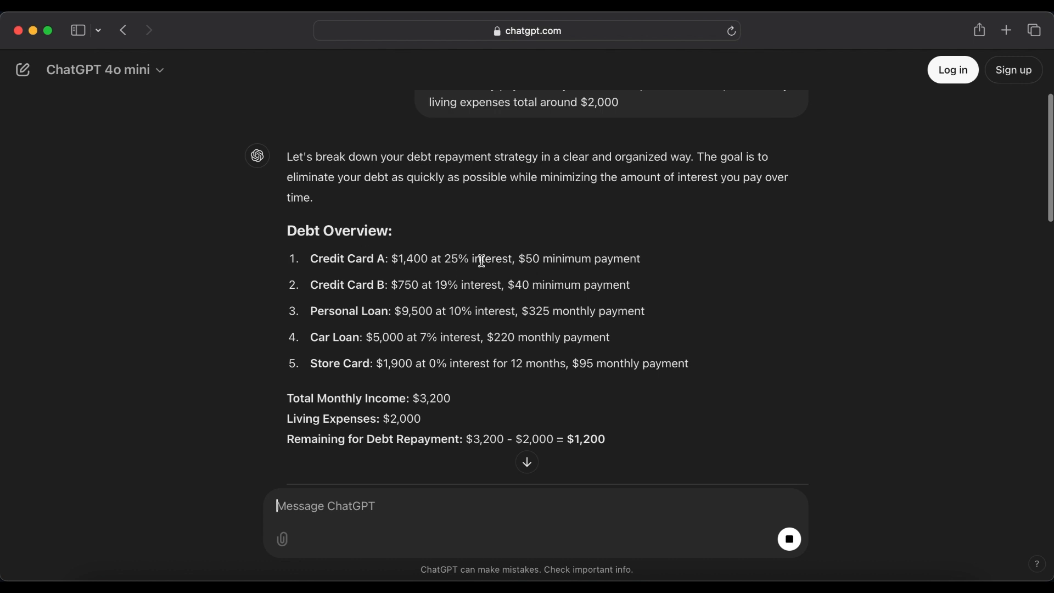
{"action": "scroll", "coordinate": [582, 360], "scroll_direction": "down", "scroll_amount": 2}
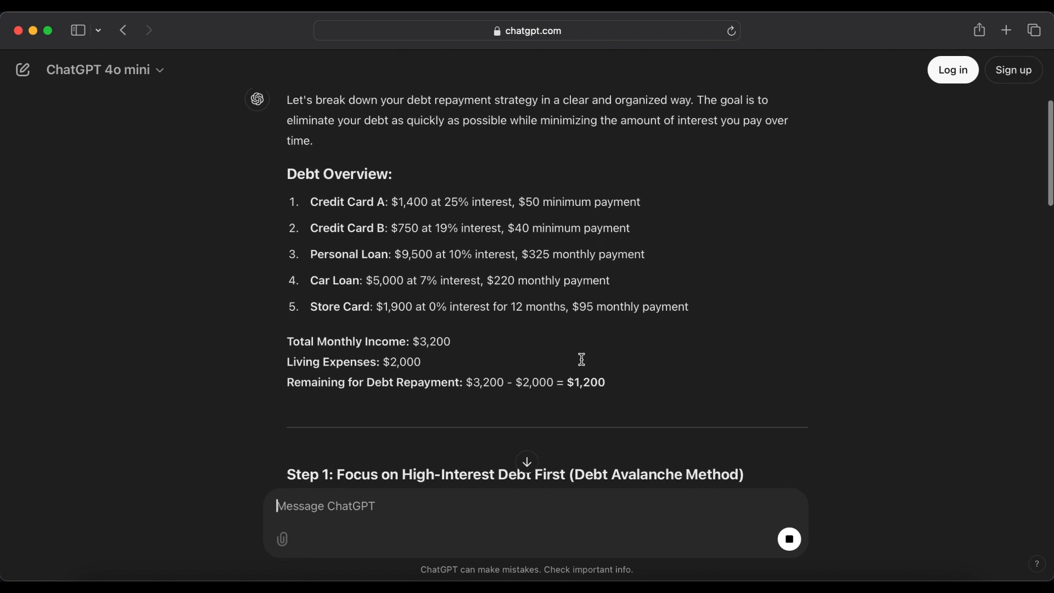
{"action": "scroll", "coordinate": [582, 360], "scroll_direction": "down", "scroll_amount": 2}
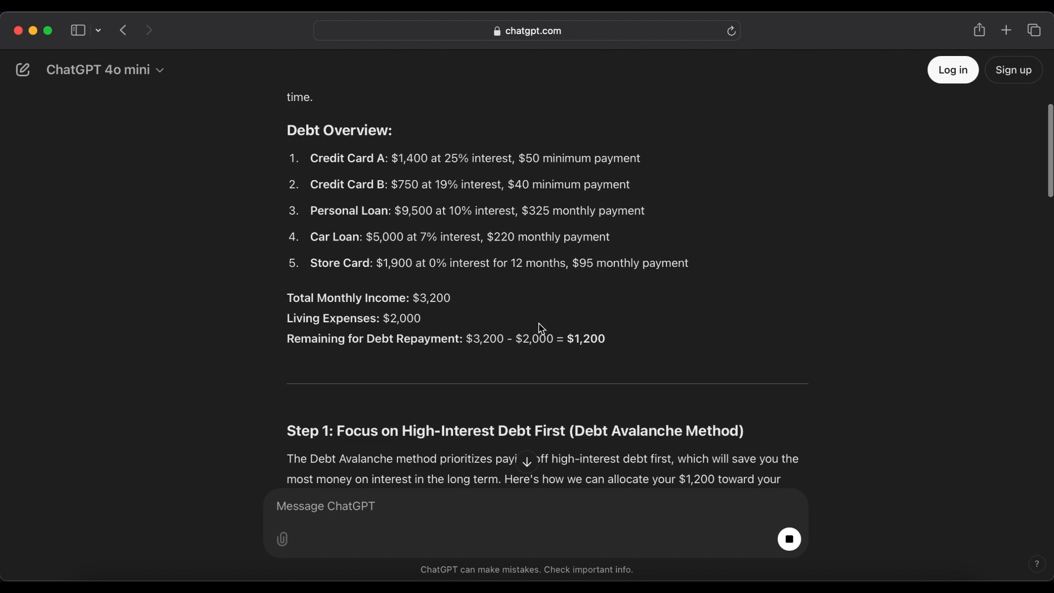
{"action": "scroll", "coordinate": [544, 379], "scroll_direction": "down", "scroll_amount": 6}
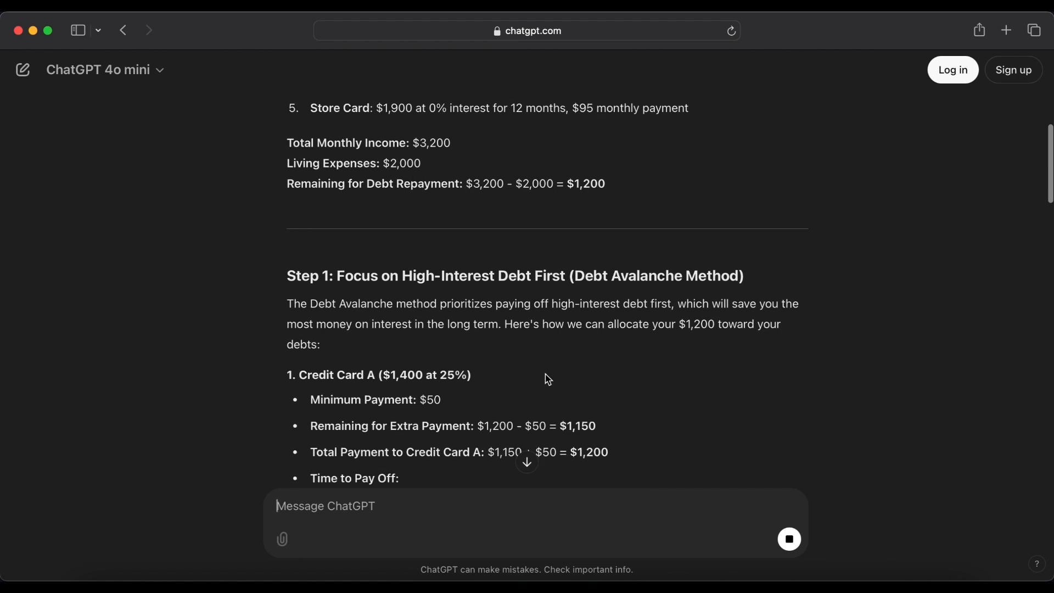
{"action": "scroll", "coordinate": [548, 378], "scroll_direction": "down", "scroll_amount": 3}
{"action": "left_click_drag", "start_coordinate": [577, 196], "coordinate": [741, 188]}
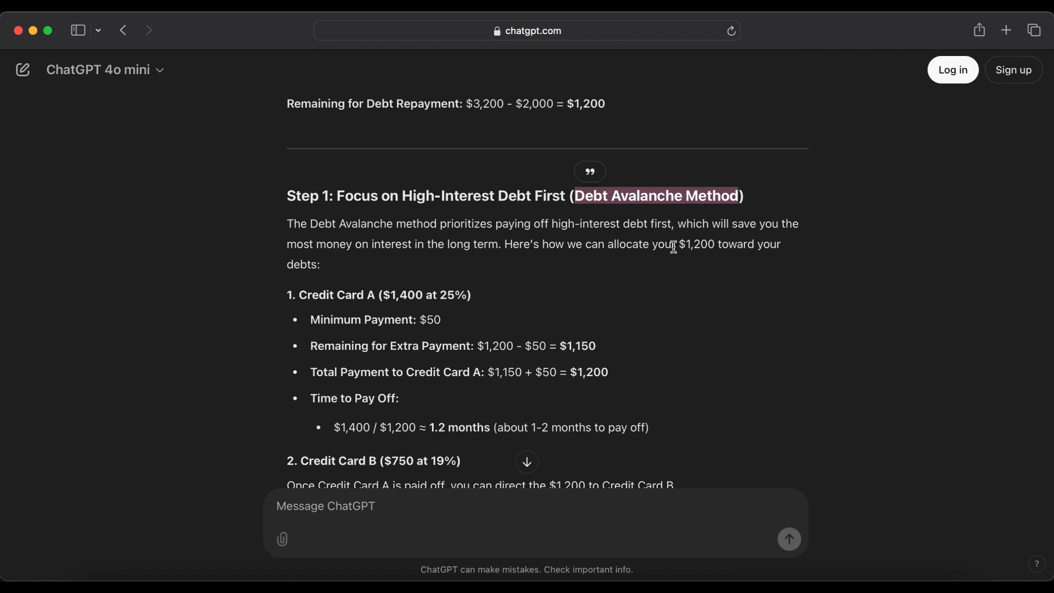
{"action": "scroll", "coordinate": [620, 309], "scroll_direction": "down", "scroll_amount": 3}
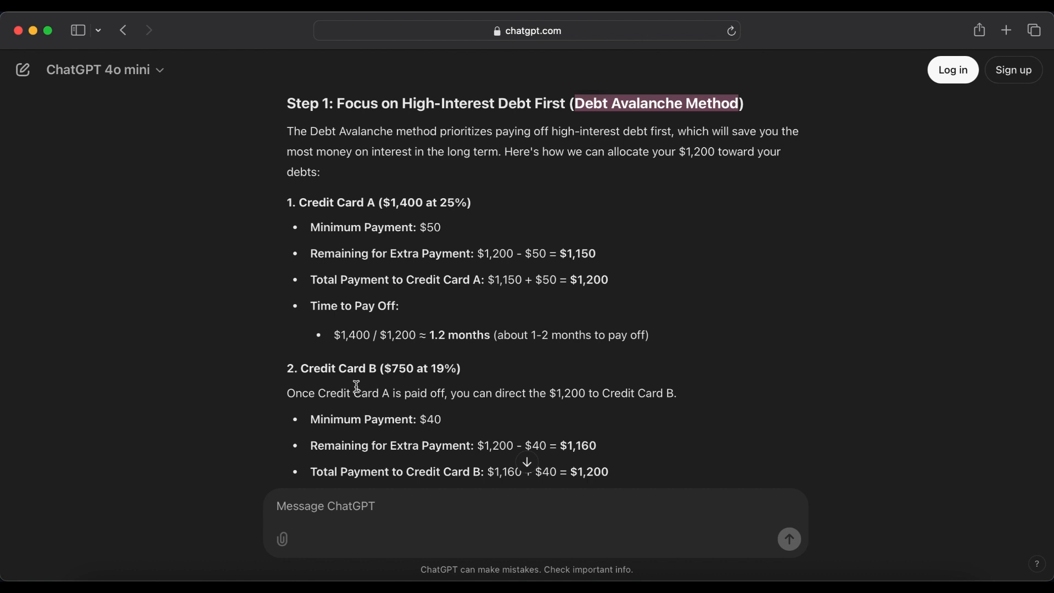
{"action": "scroll", "coordinate": [248, 399], "scroll_direction": "down", "scroll_amount": 3}
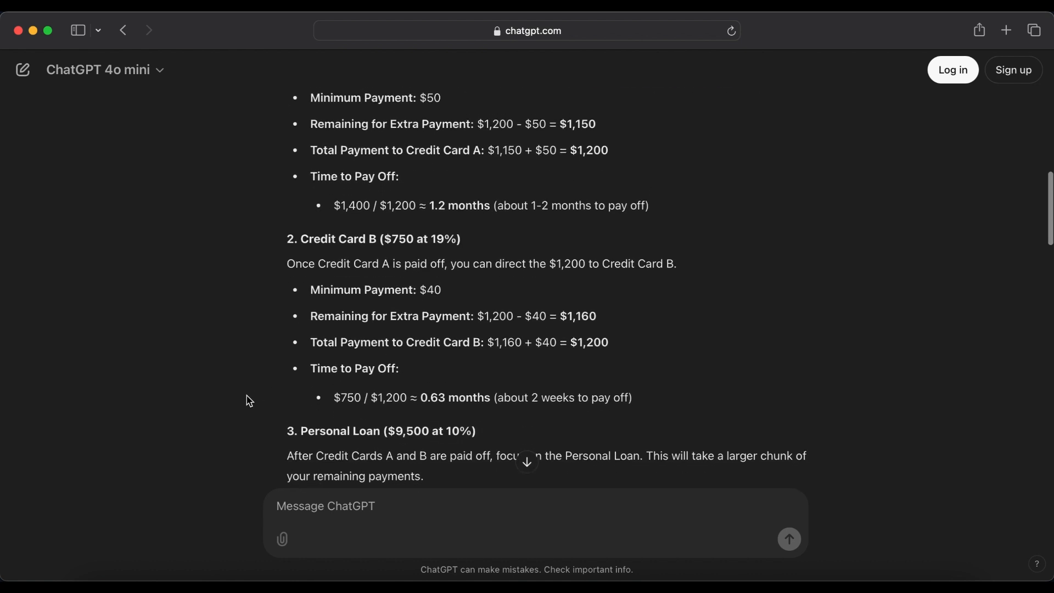
{"action": "scroll", "coordinate": [392, 327], "scroll_direction": "down", "scroll_amount": 3}
{"action": "scroll", "coordinate": [392, 328], "scroll_direction": "down", "scroll_amount": 5}
{"action": "scroll", "coordinate": [393, 332], "scroll_direction": "down", "scroll_amount": 5}
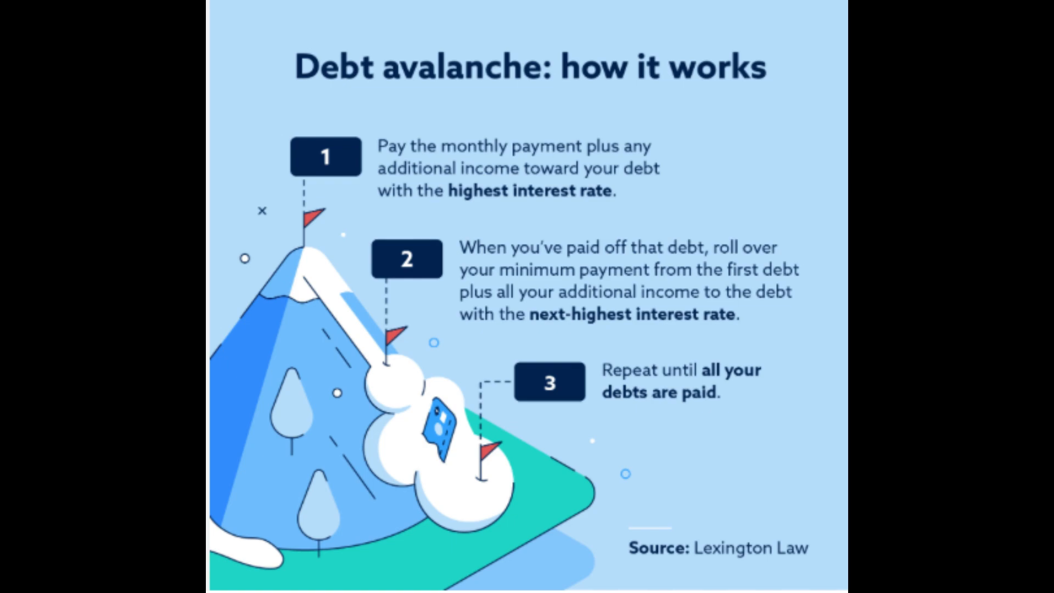
- Read the Proposed Debt Payment Plan, highlighting its heading and Credit Card A's payoff time, through to the Overall Timeline and Notes
{"action": "scroll", "coordinate": [364, 338], "scroll_direction": "down", "scroll_amount": 6}
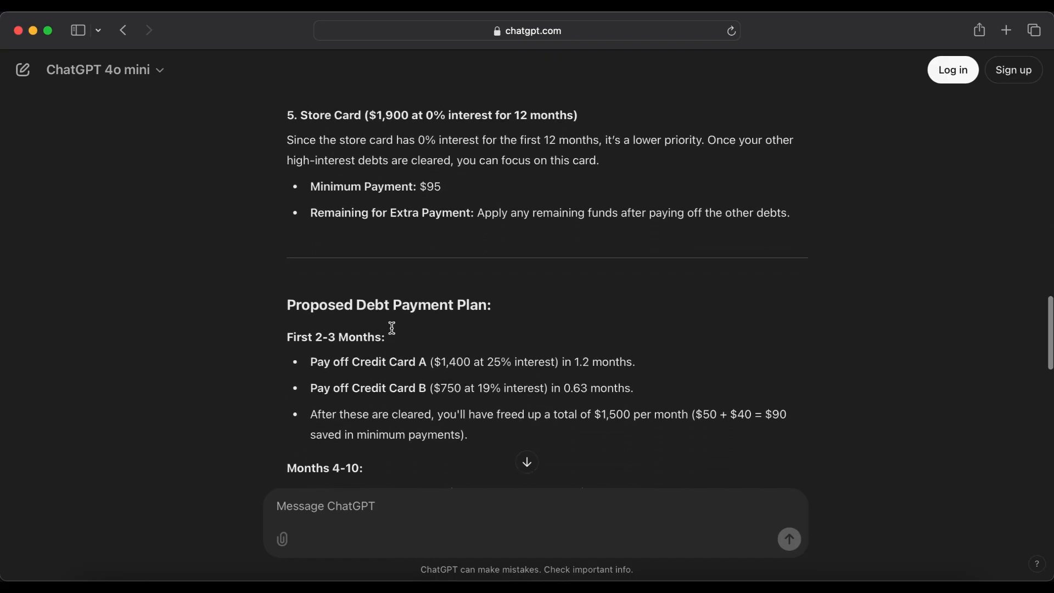
{"action": "scroll", "coordinate": [392, 327], "scroll_direction": "down", "scroll_amount": 3}
{"action": "left_click_drag", "start_coordinate": [285, 172], "coordinate": [492, 176]}
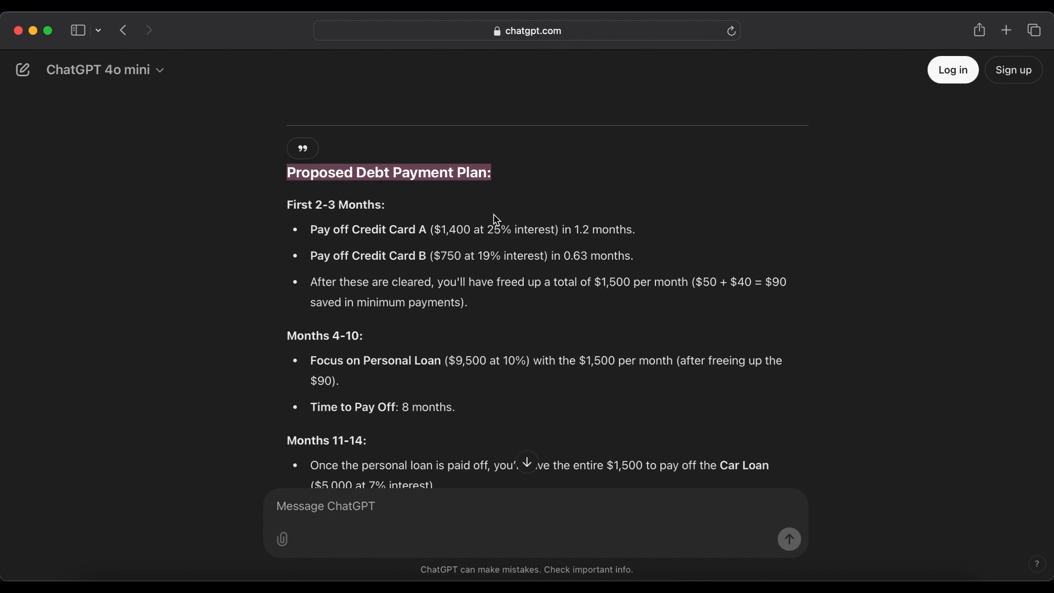
{"action": "left_click_drag", "start_coordinate": [571, 229], "coordinate": [636, 230]}
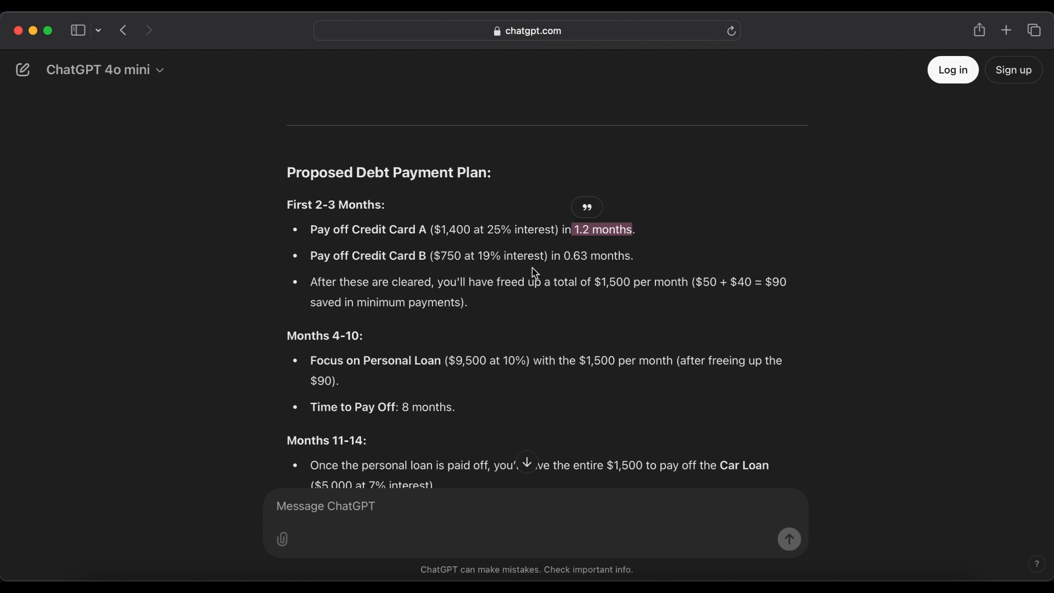
{"action": "scroll", "coordinate": [467, 334], "scroll_direction": "down", "scroll_amount": 3}
{"action": "left_click", "coordinate": [470, 333]}
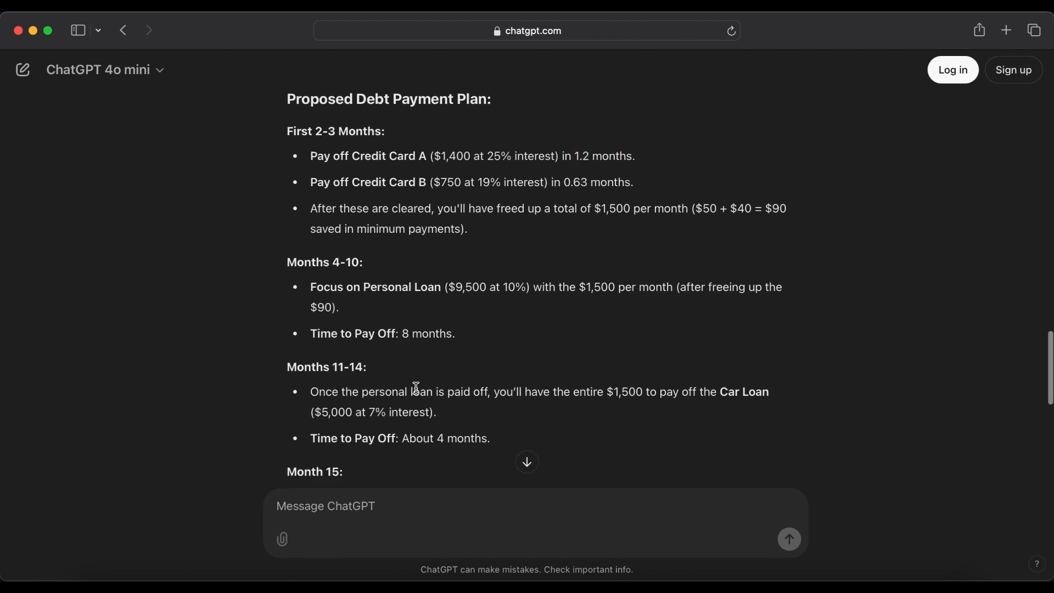
{"action": "scroll", "coordinate": [420, 403], "scroll_direction": "down", "scroll_amount": 2}
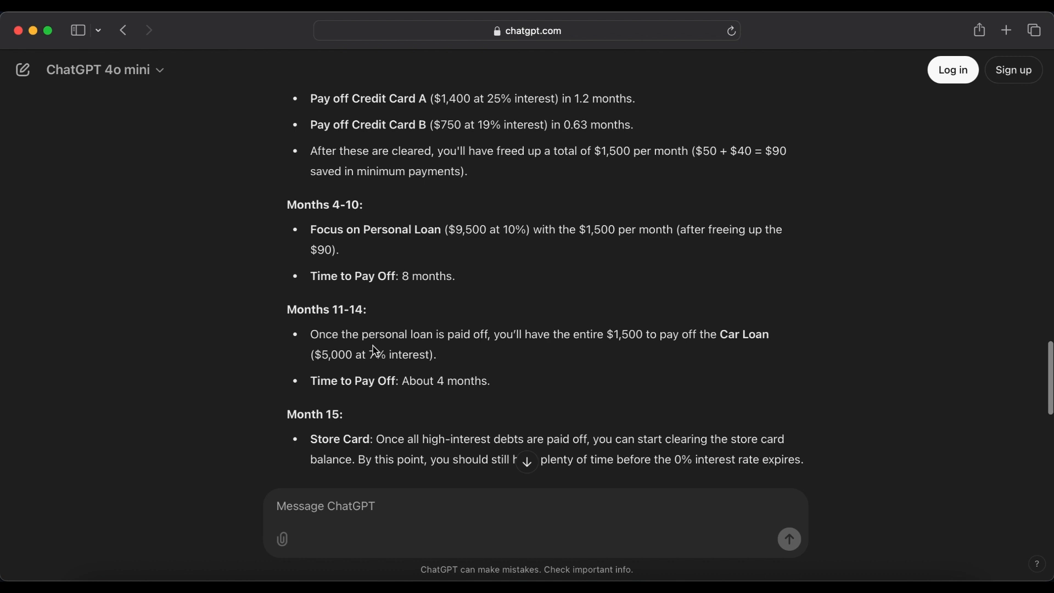
{"action": "scroll", "coordinate": [374, 351], "scroll_direction": "down", "scroll_amount": 3}
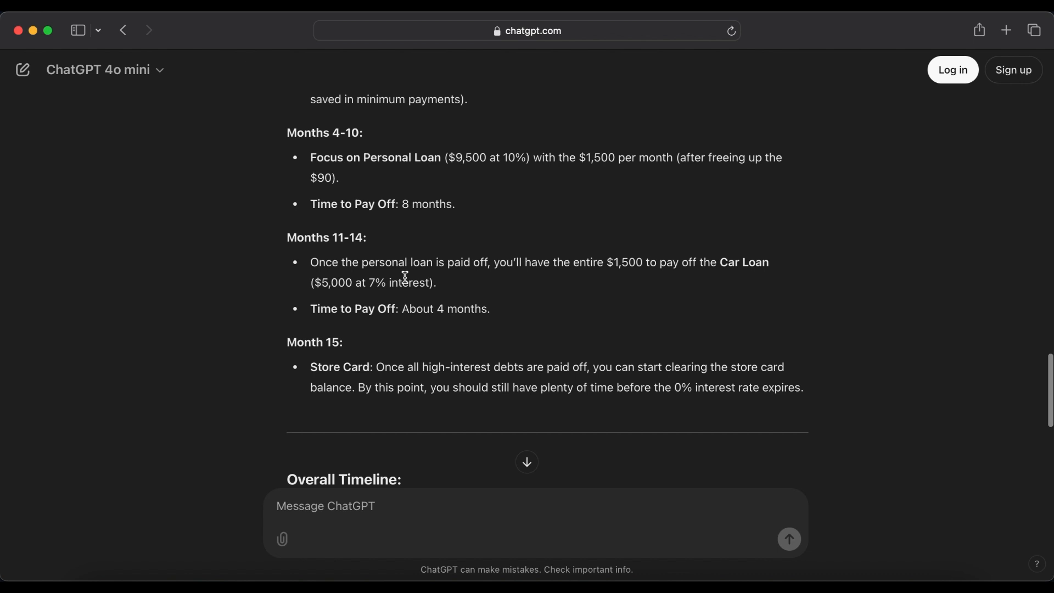
{"action": "scroll", "coordinate": [405, 277], "scroll_direction": "down", "scroll_amount": 10}
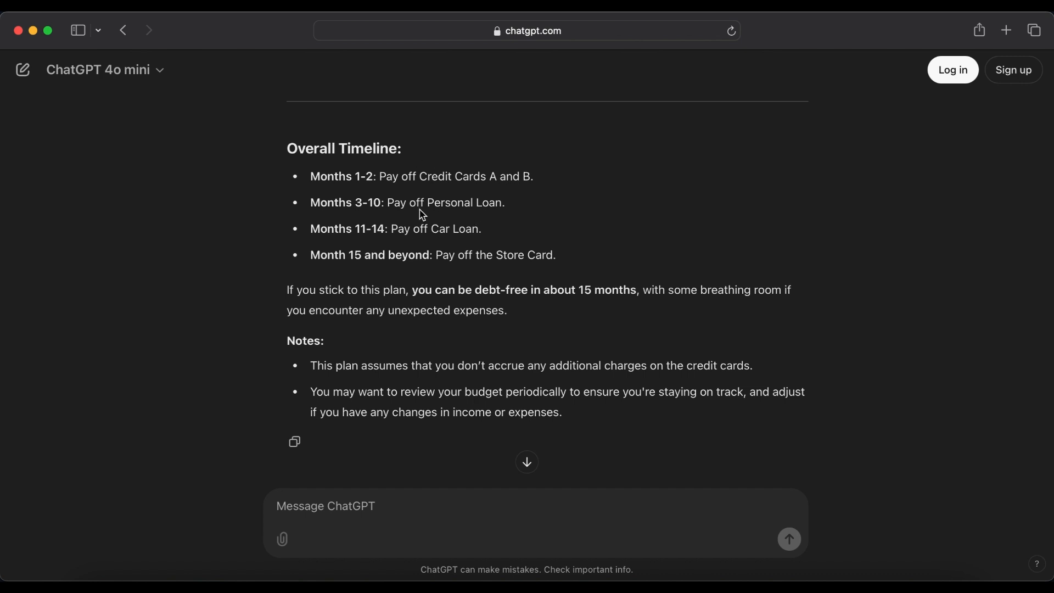
{"action": "scroll", "coordinate": [422, 214], "scroll_direction": "down", "scroll_amount": 1}
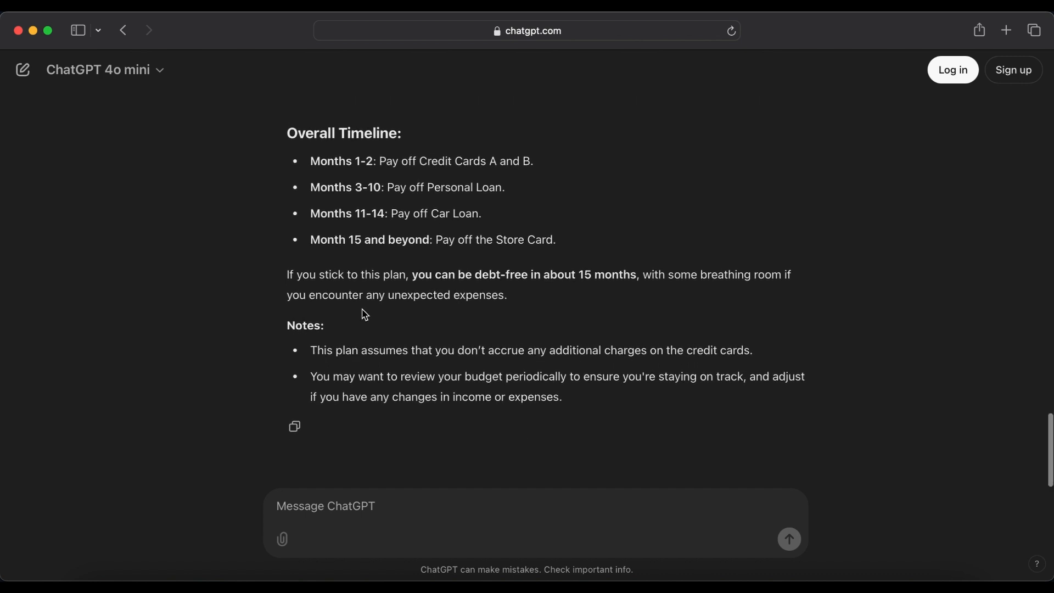
- Recheck the payment plan from the Overall Timeline back to the payoff calculations for Credit Cards A and B
{"action": "scroll", "coordinate": [356, 392], "scroll_direction": "up", "scroll_amount": 4}
{"action": "scroll", "coordinate": [356, 392], "scroll_direction": "down", "scroll_amount": 4}
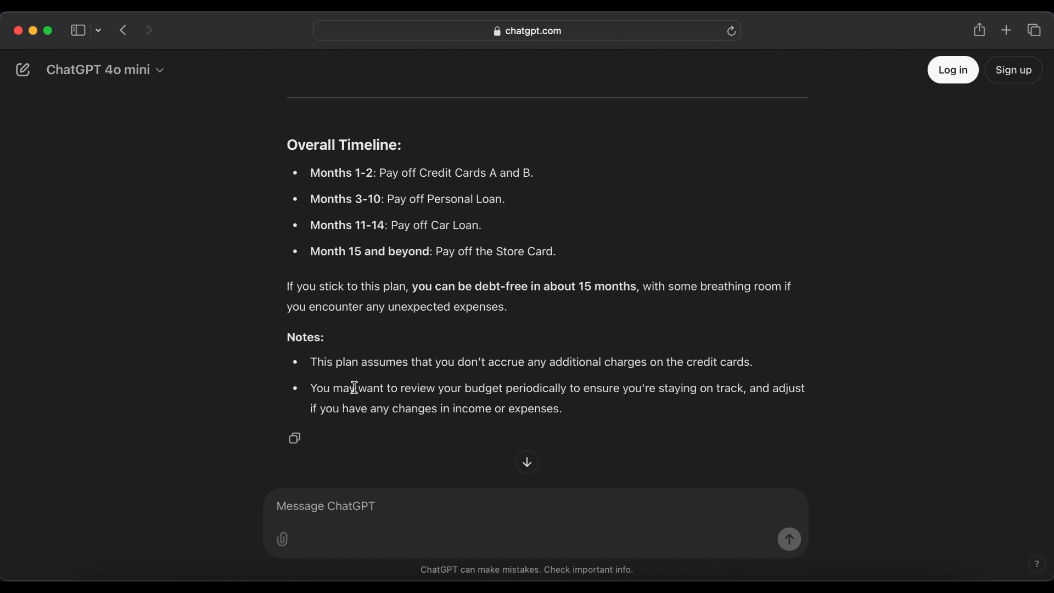
{"action": "scroll", "coordinate": [354, 388], "scroll_direction": "up", "scroll_amount": 10}
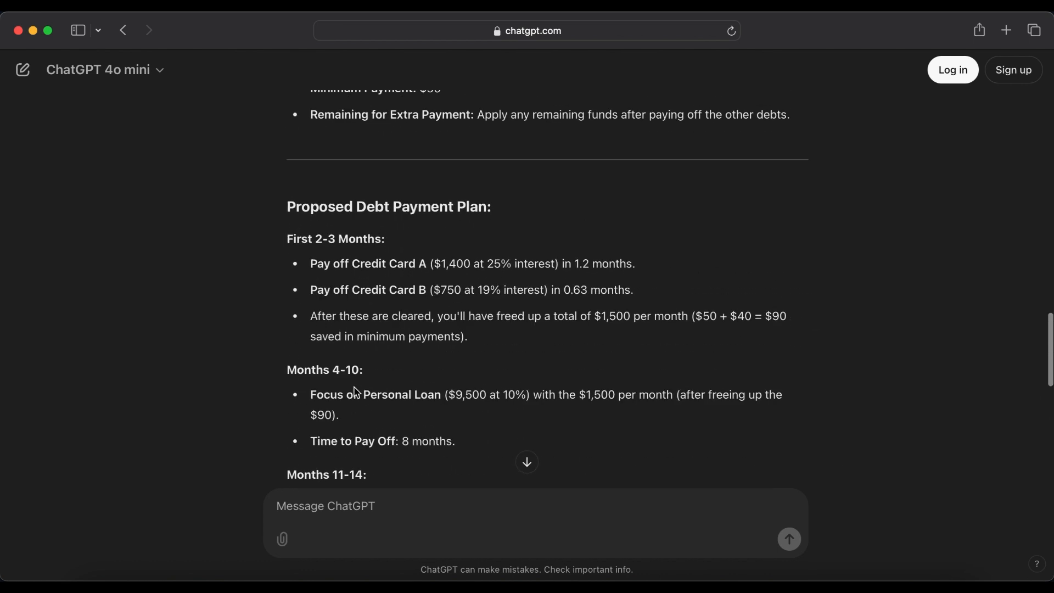
{"action": "scroll", "coordinate": [356, 391], "scroll_direction": "up", "scroll_amount": 10}
{"action": "scroll", "coordinate": [356, 390], "scroll_direction": "up", "scroll_amount": 6}
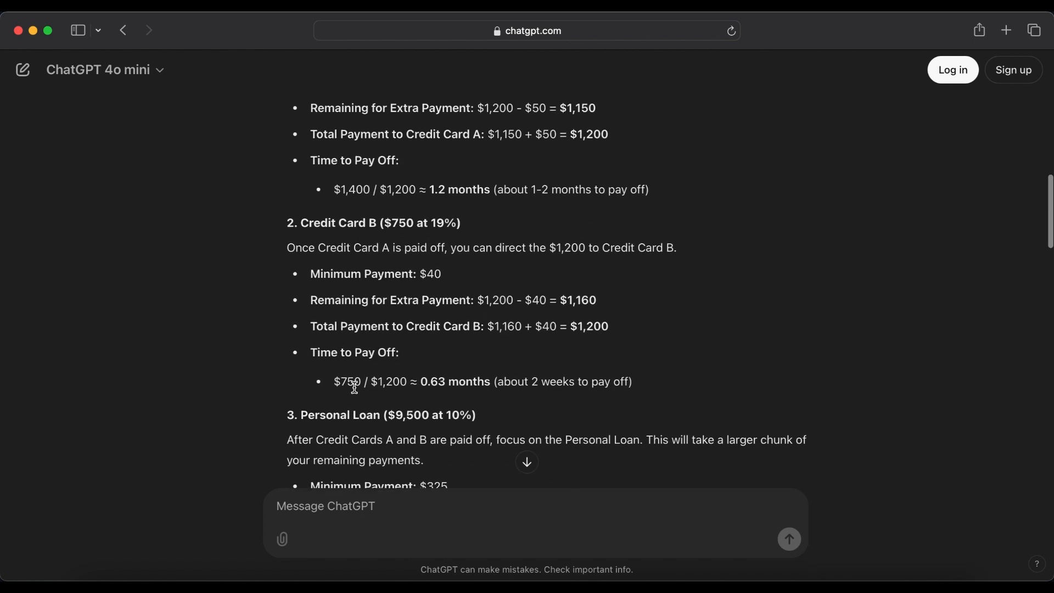
{"action": "scroll", "coordinate": [354, 386], "scroll_direction": "down", "scroll_amount": 20}
- Ask "What are some ways I could pay this off quicker than 15 months?" as a follow-up
{"action": "left_click", "coordinate": [350, 503]}
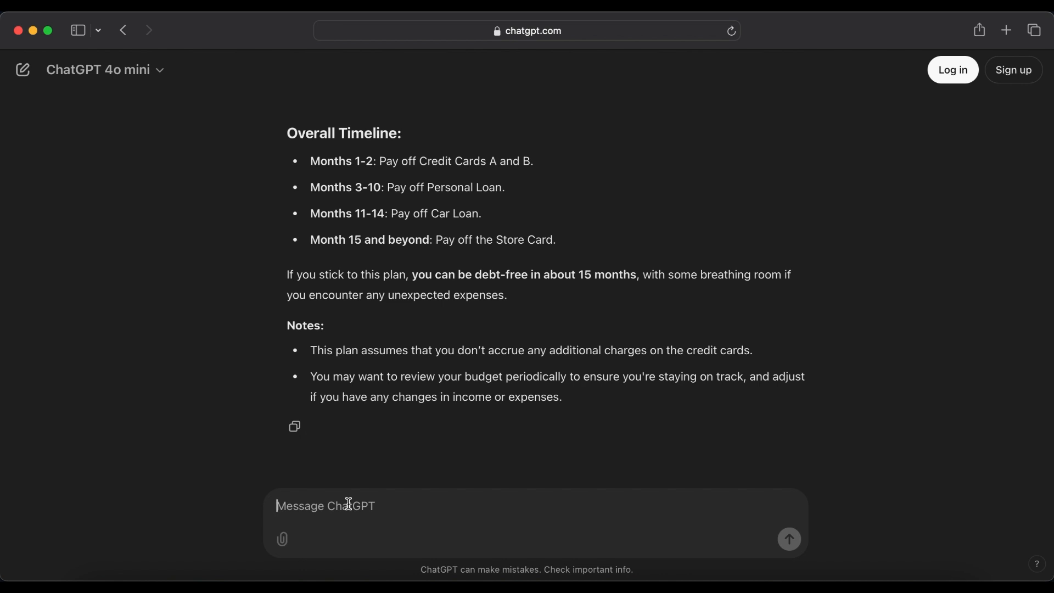
{"action": "type", "text": "Wha"}
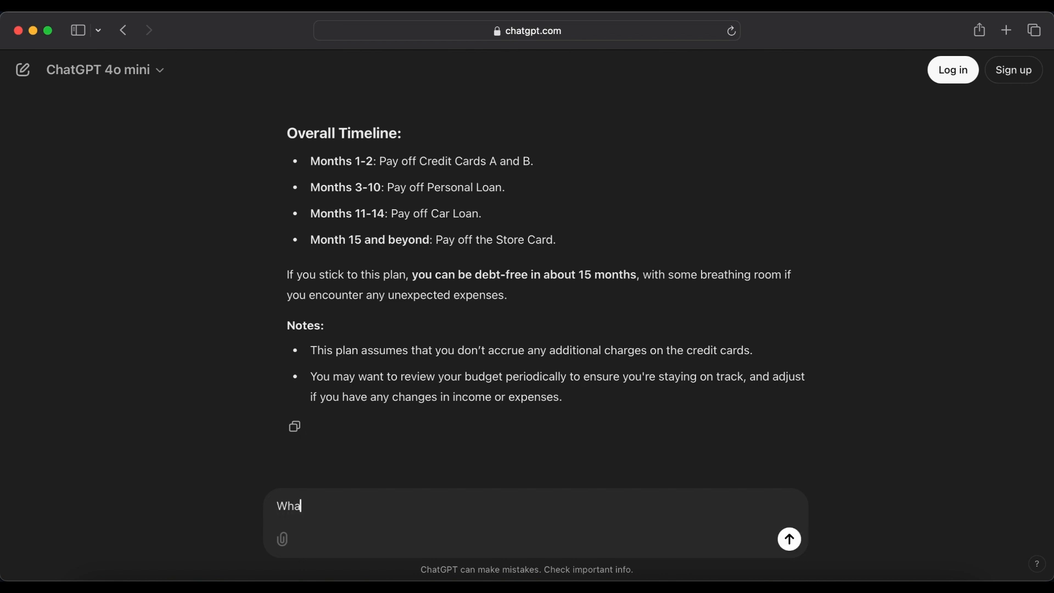
{"action": "type", "text": "t are some ways i could pay this p"}
{"action": "key", "text": "BackSpace"}
{"action": "key", "text": "BackSpace"}
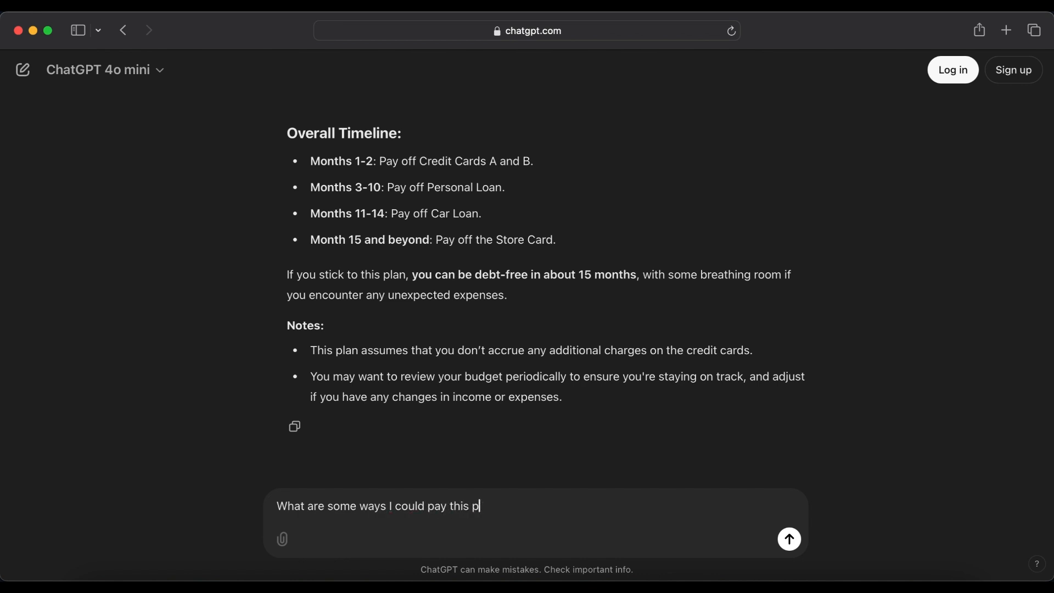
{"action": "type", "text": "quicker than 15 months?"}
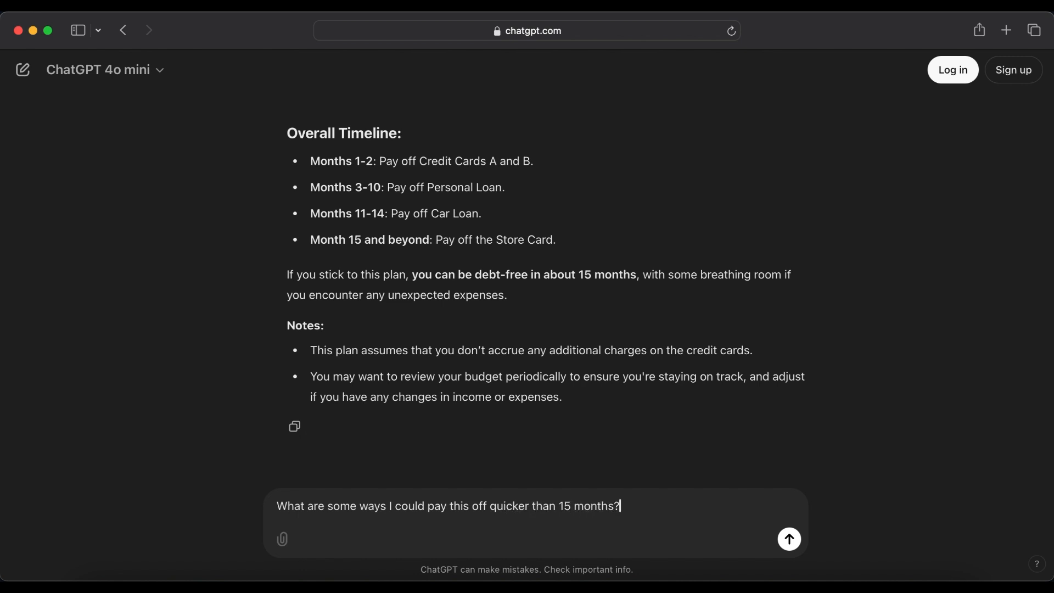
{"action": "key", "text": "Return"}
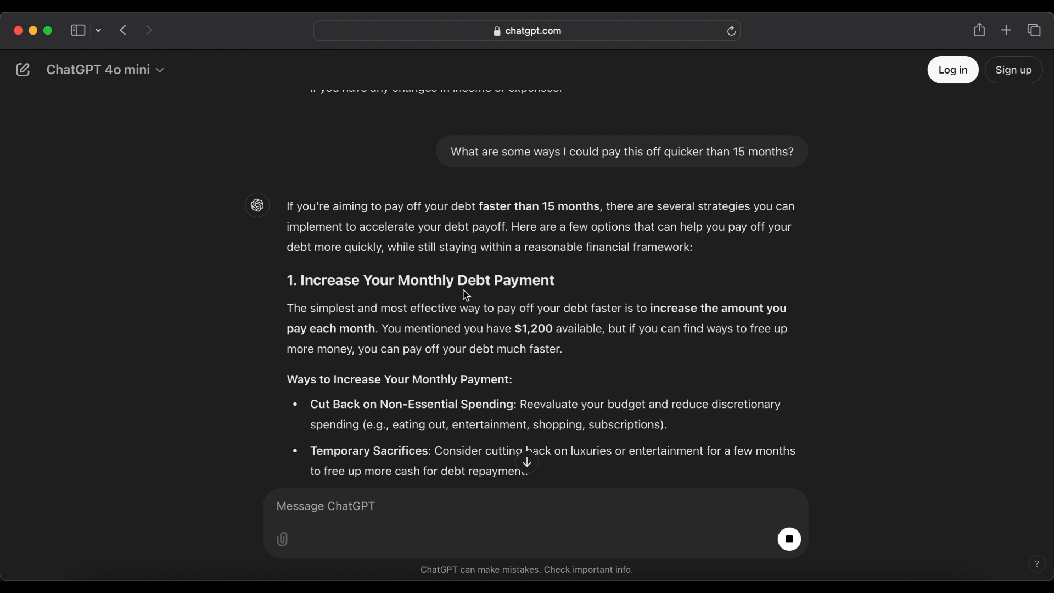
- Read the strategies on increasing the monthly debt payment and the Debt Snowball Method, highlighting the latter's name in its heading
{"action": "scroll", "coordinate": [466, 295], "scroll_direction": "down", "scroll_amount": 5}
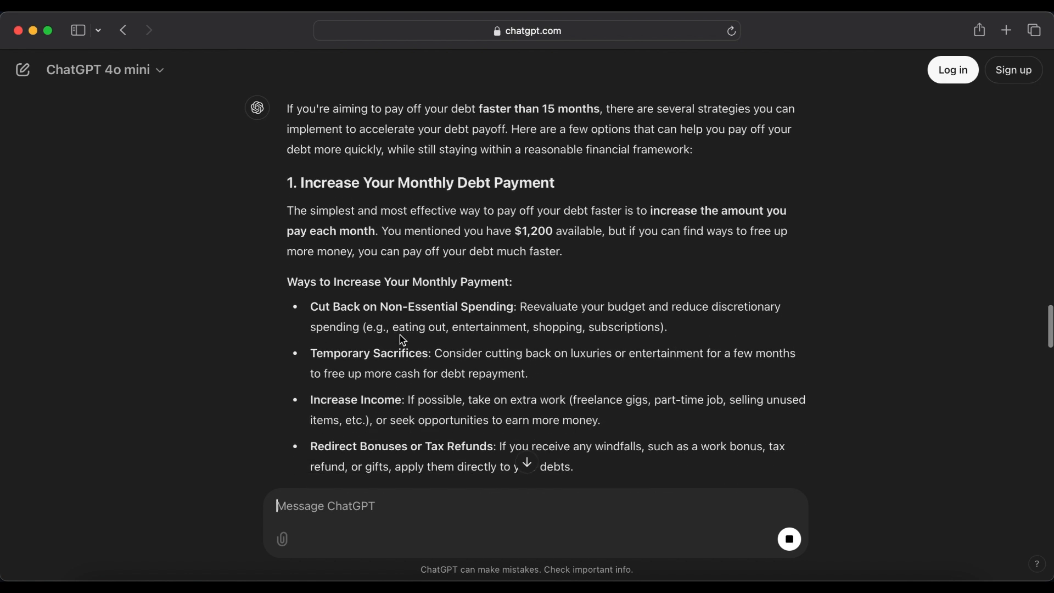
{"action": "scroll", "coordinate": [402, 341], "scroll_direction": "down", "scroll_amount": 2}
{"action": "scroll", "coordinate": [403, 340], "scroll_direction": "down", "scroll_amount": 3}
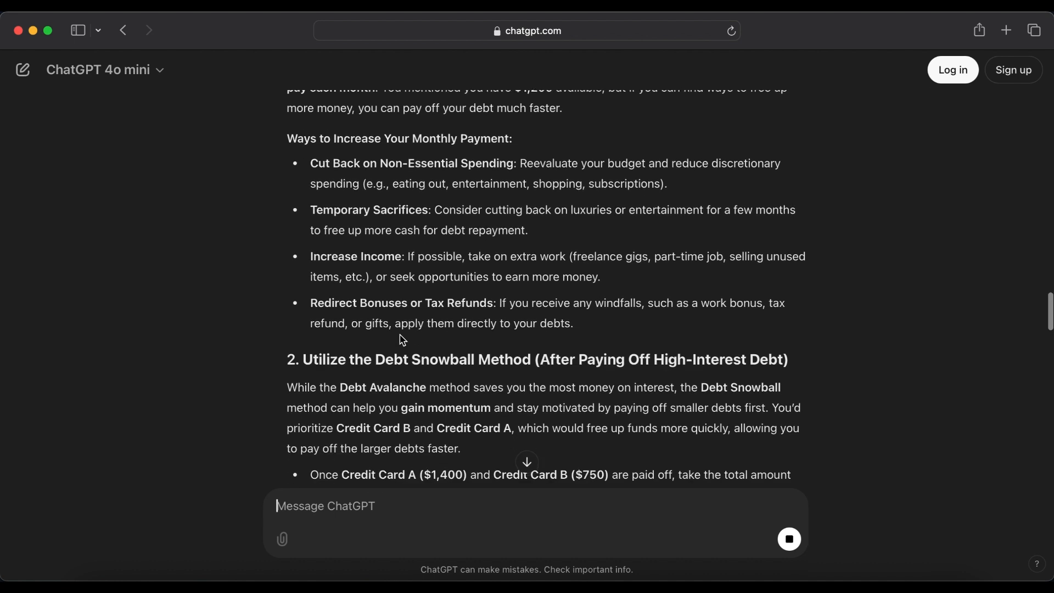
{"action": "scroll", "coordinate": [484, 316], "scroll_direction": "down", "scroll_amount": 4}
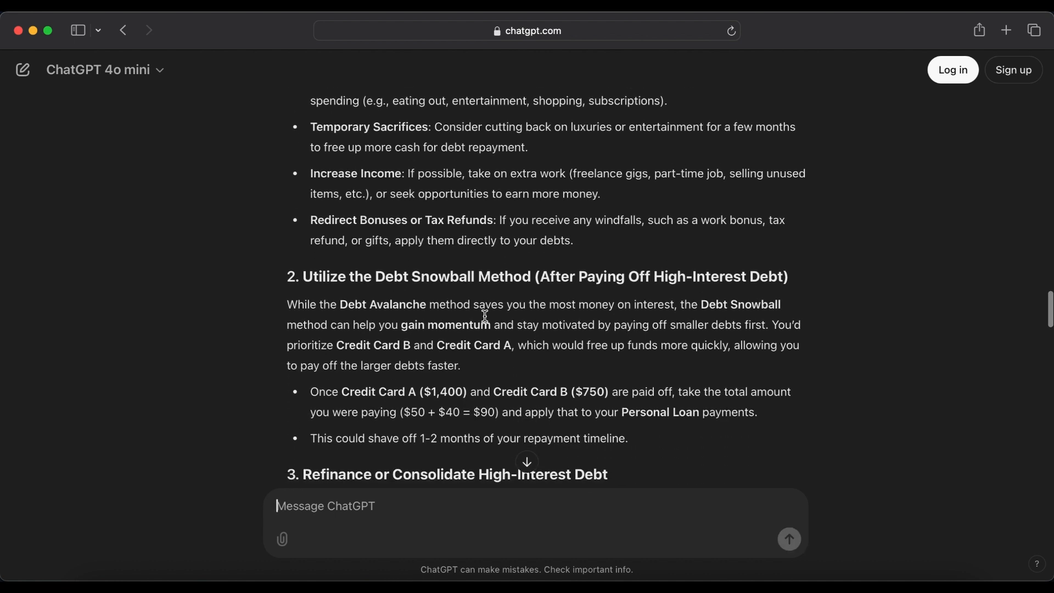
{"action": "scroll", "coordinate": [485, 316], "scroll_direction": "down", "scroll_amount": 1}
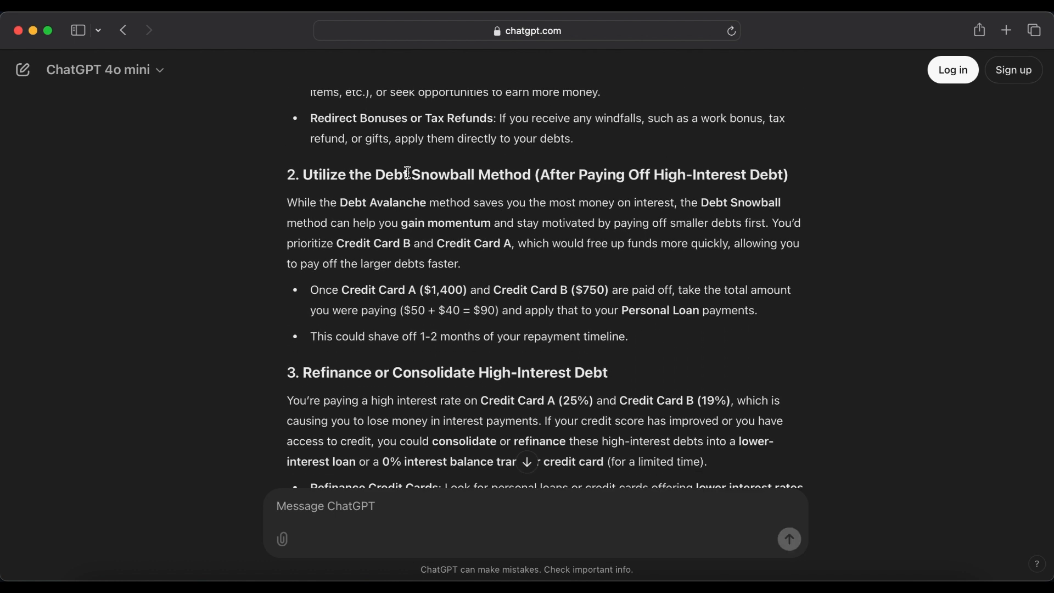
{"action": "left_click_drag", "start_coordinate": [374, 173], "coordinate": [533, 170]}
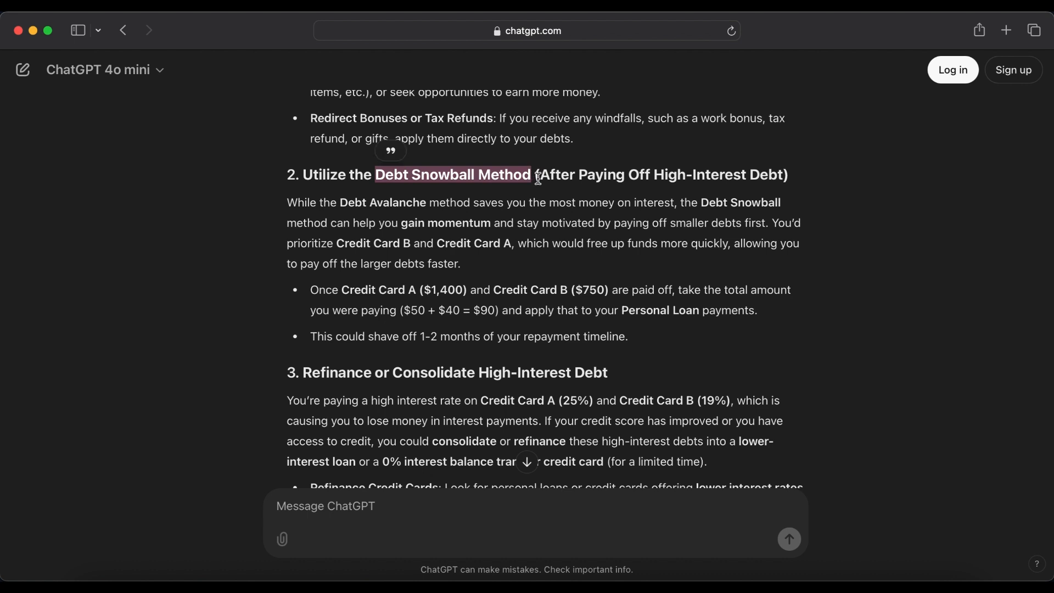
{"action": "left_click", "coordinate": [546, 292]}
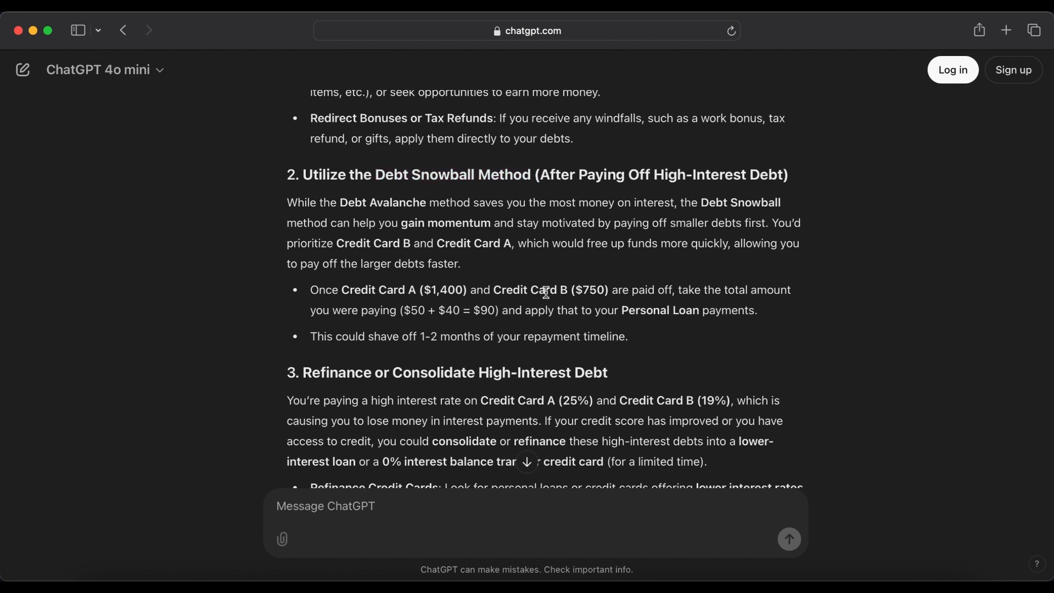
- Read the strategies on refinancing high-interest debt and the "Debt Snowflake" Method, highlighting the latter's introductory paragraph
{"action": "scroll", "coordinate": [547, 293], "scroll_direction": "down", "scroll_amount": 5}
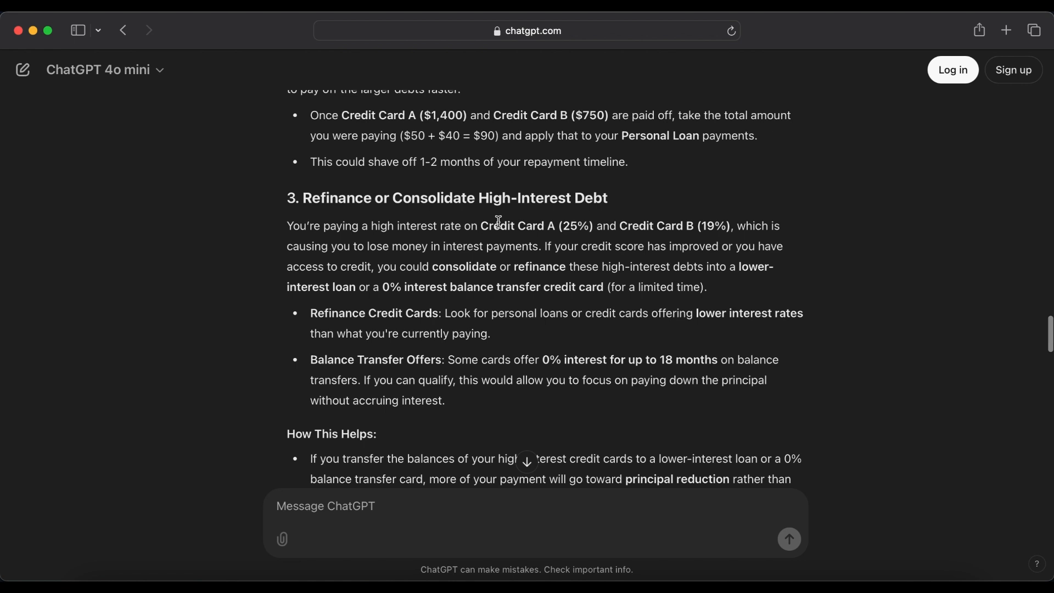
{"action": "scroll", "coordinate": [498, 222], "scroll_direction": "down", "scroll_amount": 4}
{"action": "scroll", "coordinate": [498, 222], "scroll_direction": "down", "scroll_amount": 5}
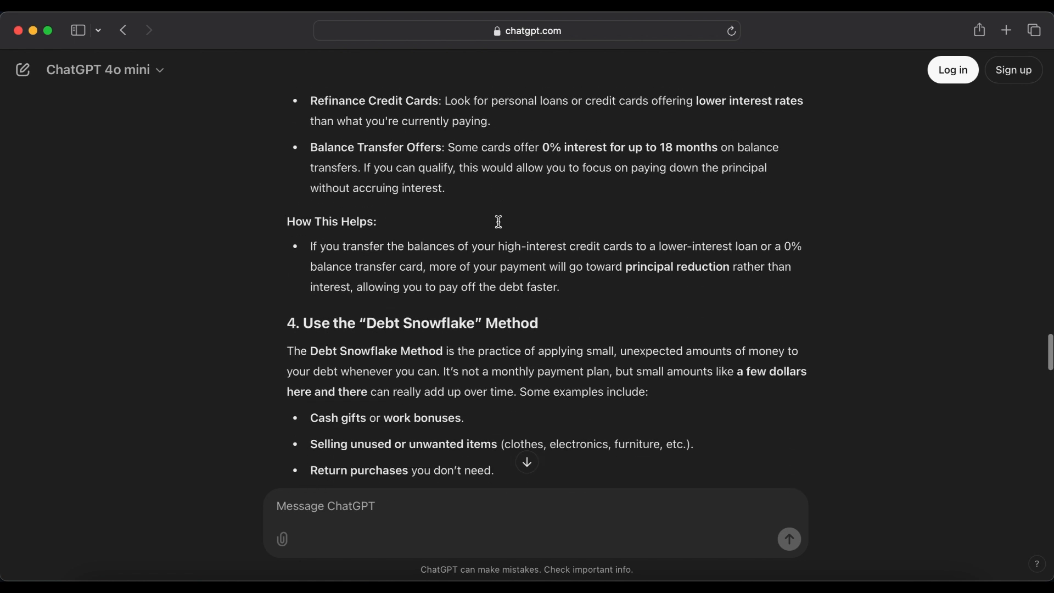
{"action": "scroll", "coordinate": [440, 314], "scroll_direction": "down", "scroll_amount": 1}
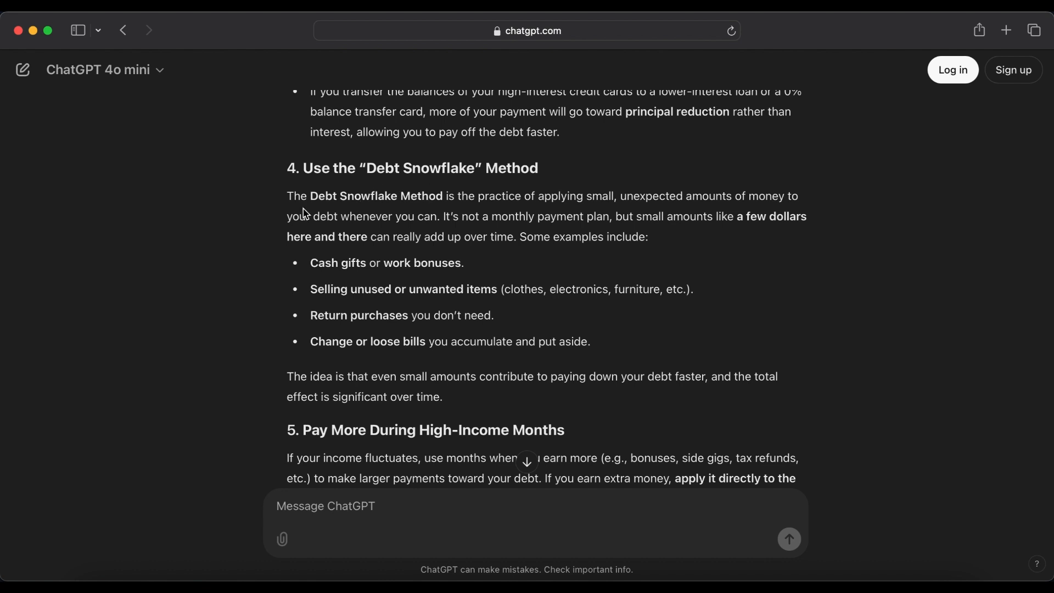
{"action": "left_click_drag", "start_coordinate": [287, 196], "coordinate": [670, 249]}
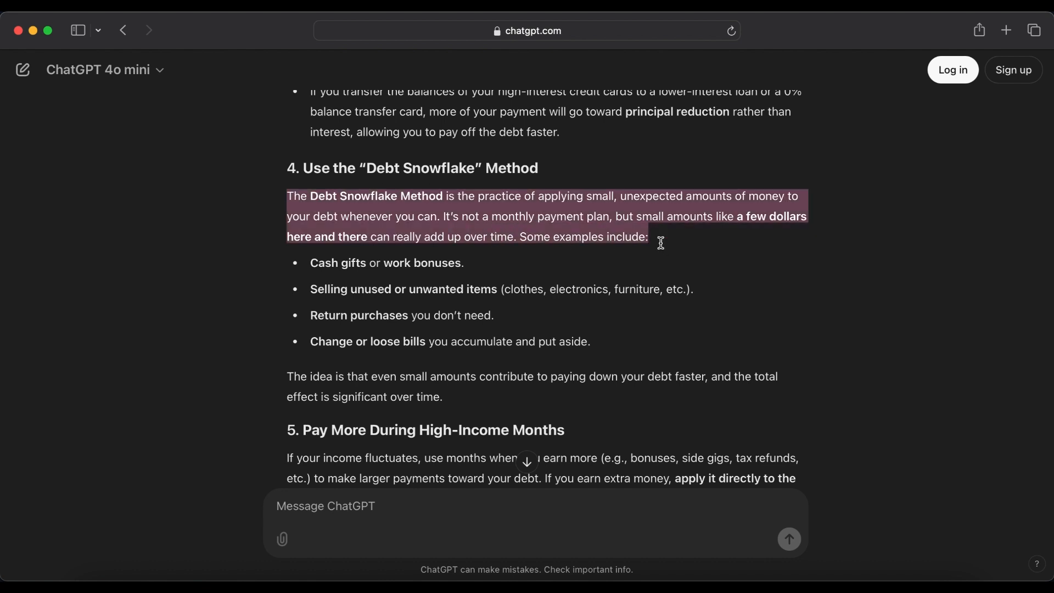
{"action": "left_click", "coordinate": [627, 311]}
- Review the high-income months strategy and the Example Plan for Paying Off Quicker, highlighting the plan's heading, through to the summary of strategies
{"action": "scroll", "coordinate": [626, 312], "scroll_direction": "down", "scroll_amount": 2}
{"action": "scroll", "coordinate": [626, 312], "scroll_direction": "down", "scroll_amount": 8}
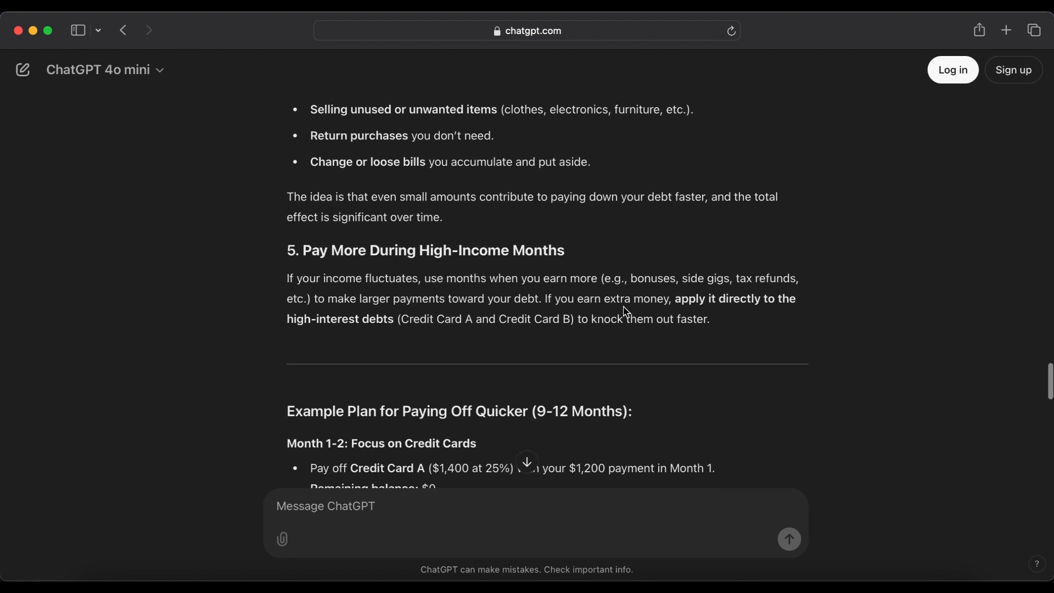
{"action": "scroll", "coordinate": [626, 312], "scroll_direction": "down", "scroll_amount": 2}
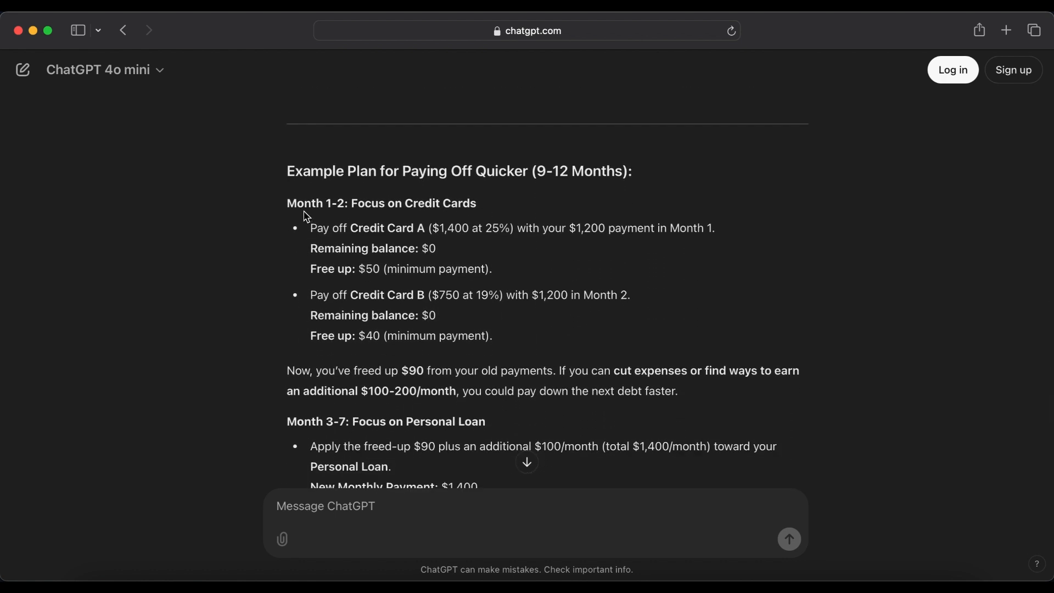
{"action": "left_click_drag", "start_coordinate": [289, 172], "coordinate": [626, 165]}
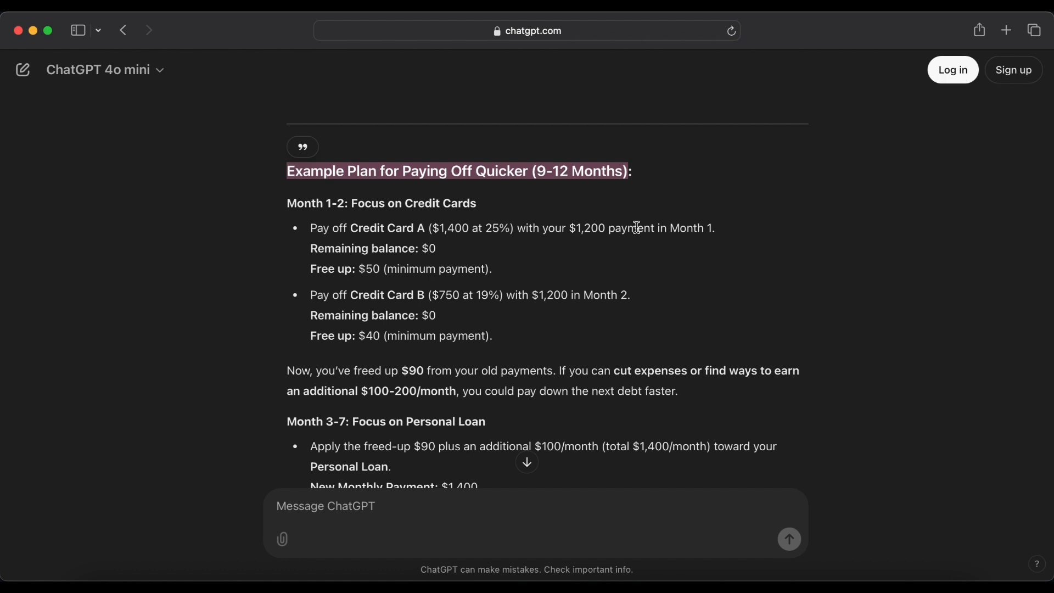
{"action": "left_click", "coordinate": [662, 302]}
{"action": "scroll", "coordinate": [661, 301], "scroll_direction": "down", "scroll_amount": 2}
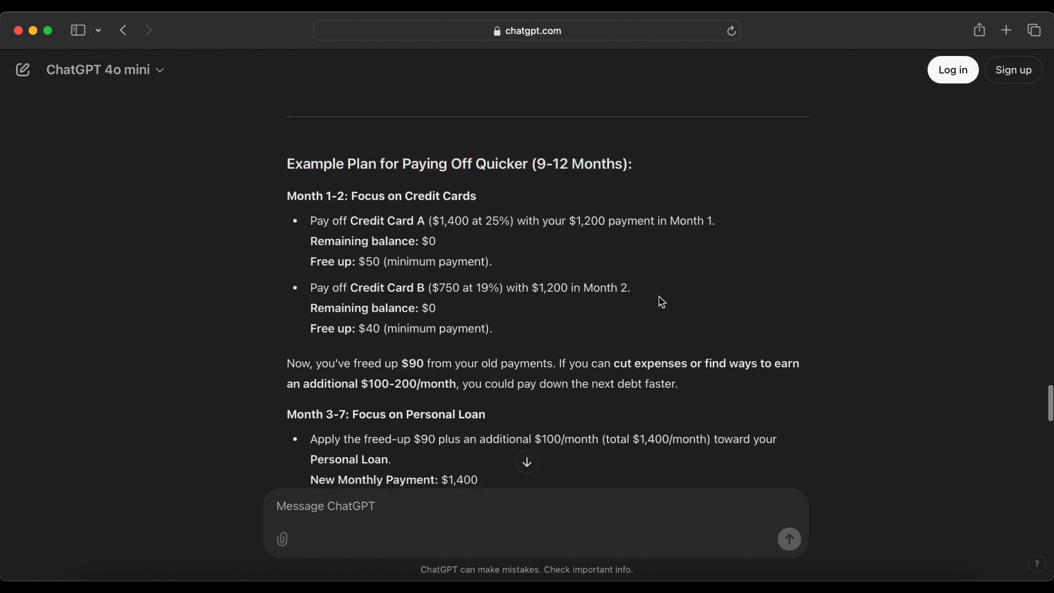
{"action": "scroll", "coordinate": [662, 301], "scroll_direction": "down", "scroll_amount": 10}
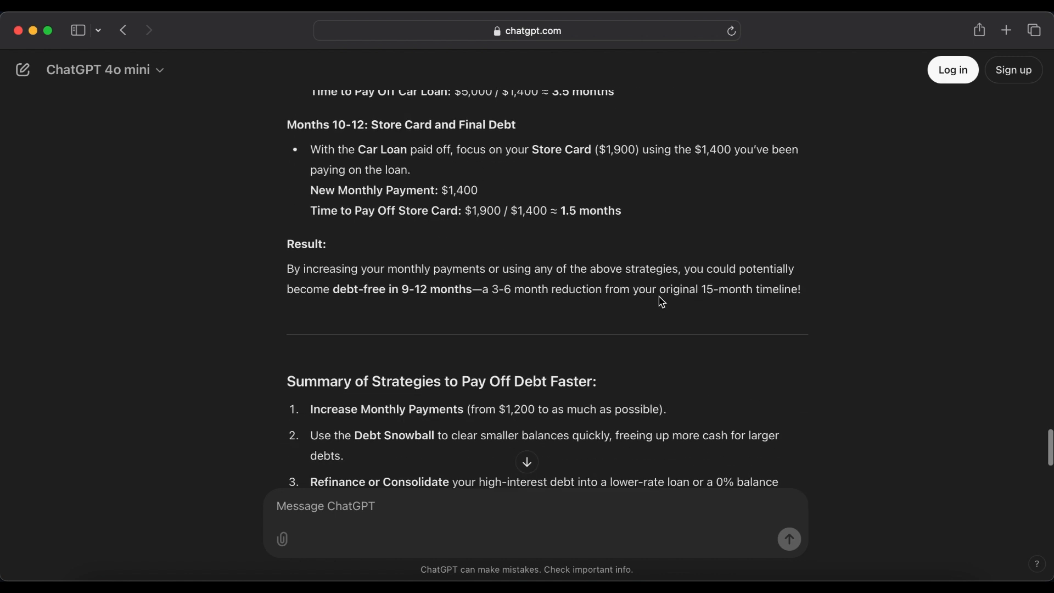
{"action": "scroll", "coordinate": [662, 301], "scroll_direction": "down", "scroll_amount": 7}
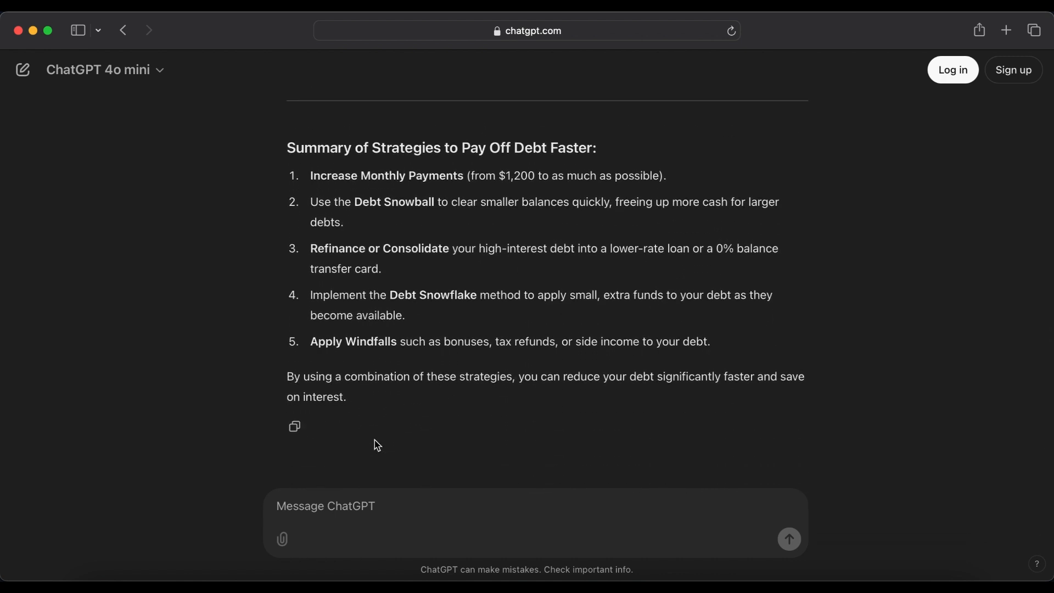
- Ask "For my circumstances would you say that the debt avalanche or debt snowball method is best?"
{"action": "left_click", "coordinate": [360, 516]}
{"action": "type", "text": "H"}
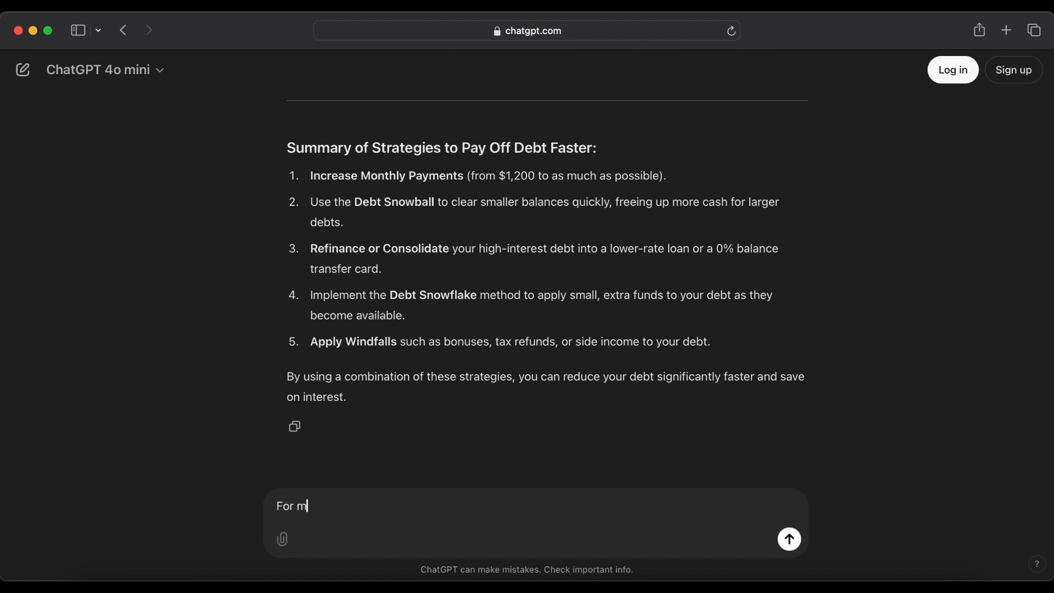
{"action": "type", "text": "or my circumstances would yo"}
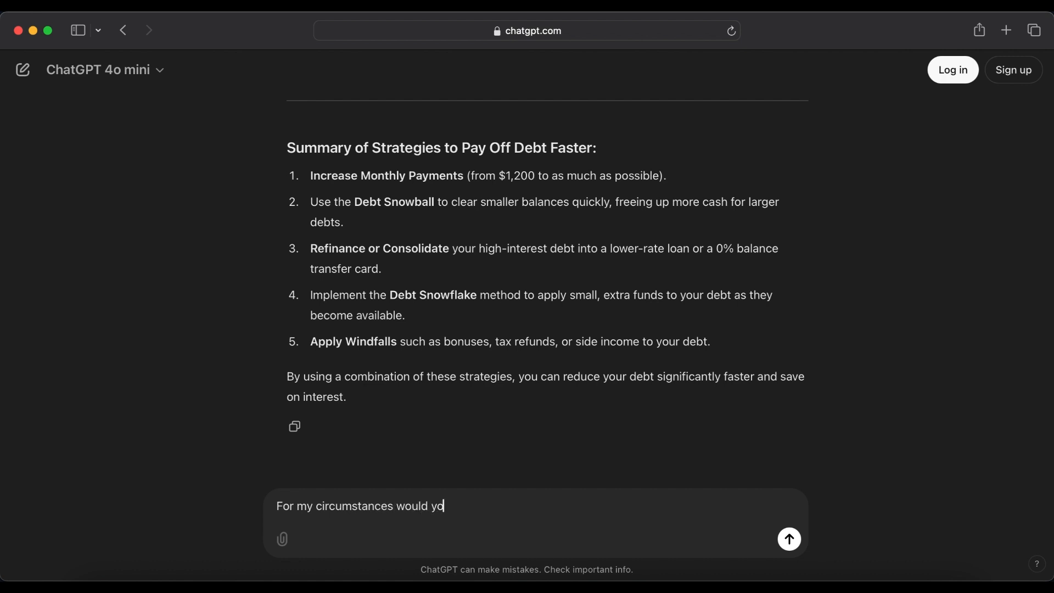
{"action": "type", "text": "u say that the debt ava"}
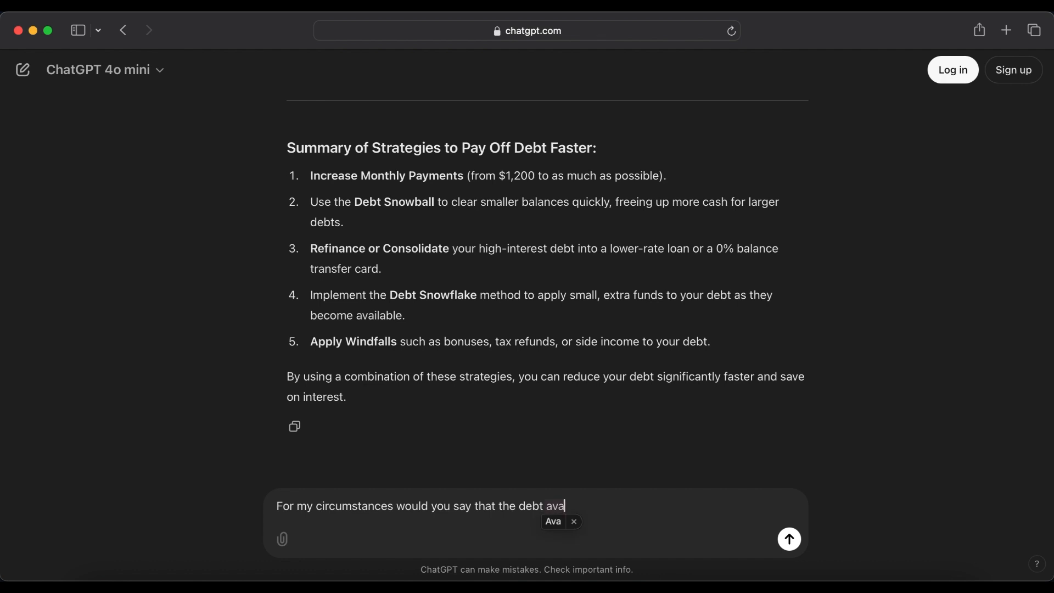
{"action": "type", "text": "lanch"}
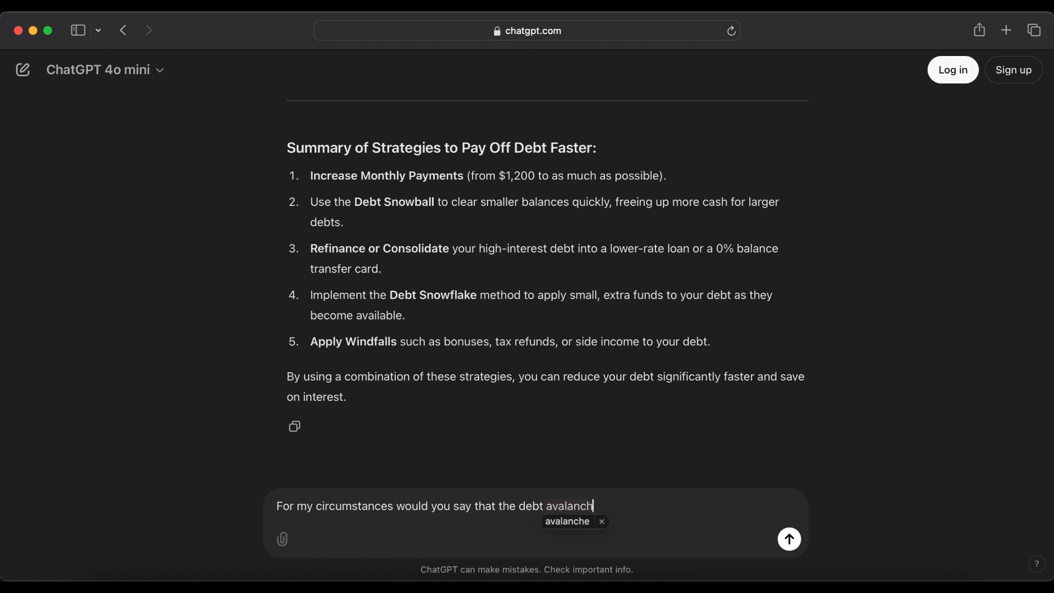
{"action": "type", "text": "e or debt snowball method is"}
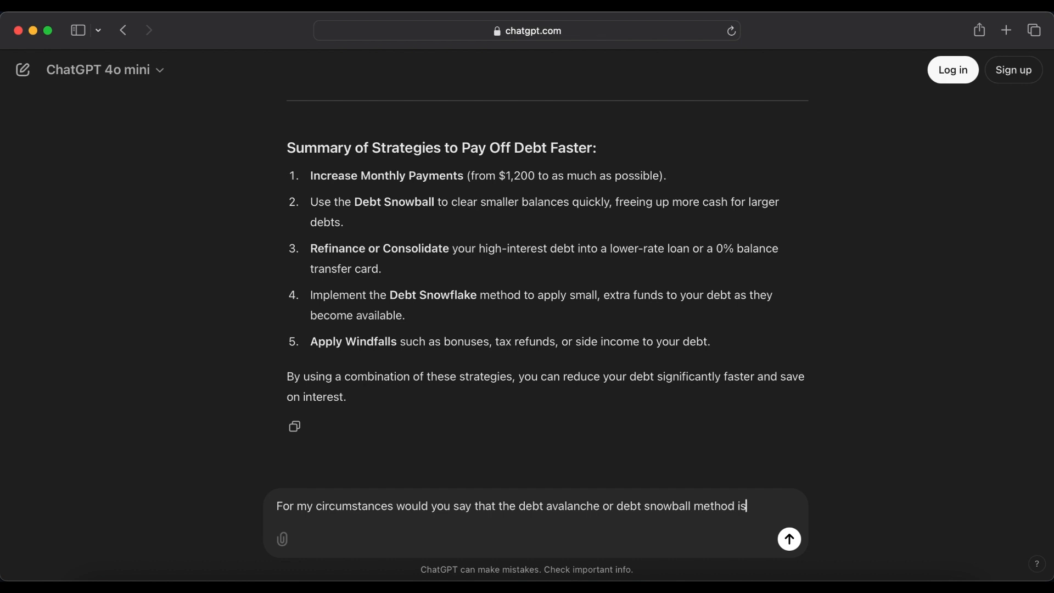
{"action": "type", "text": " best?"}
{"action": "key", "text": "Return"}
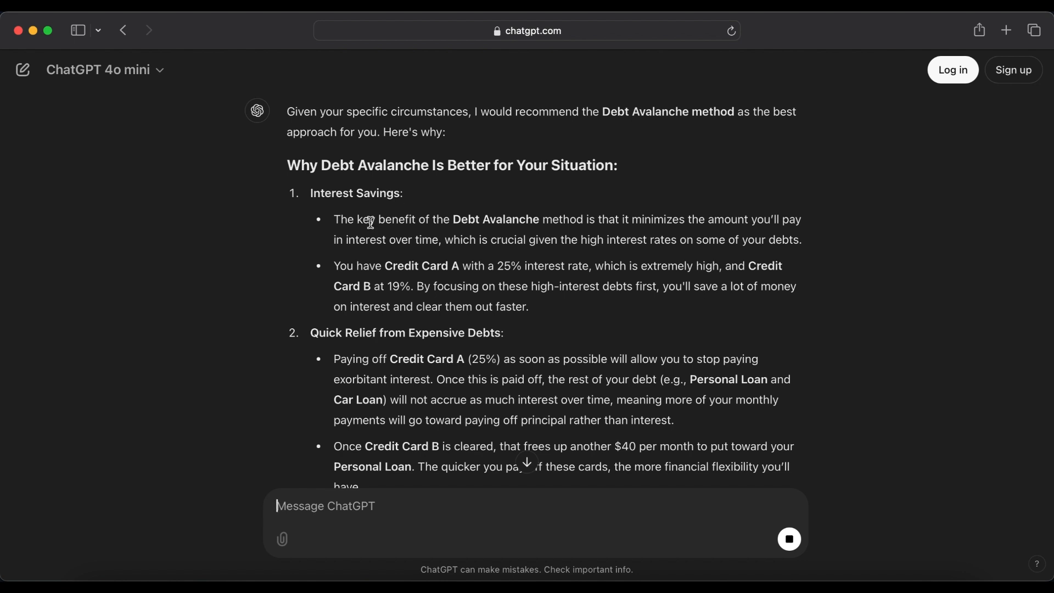
- Read the avalanche versus snowball answer, from the reasons and comparison table through the payoff steps to the final recommendation
{"action": "scroll", "coordinate": [392, 320], "scroll_direction": "down", "scroll_amount": 6}
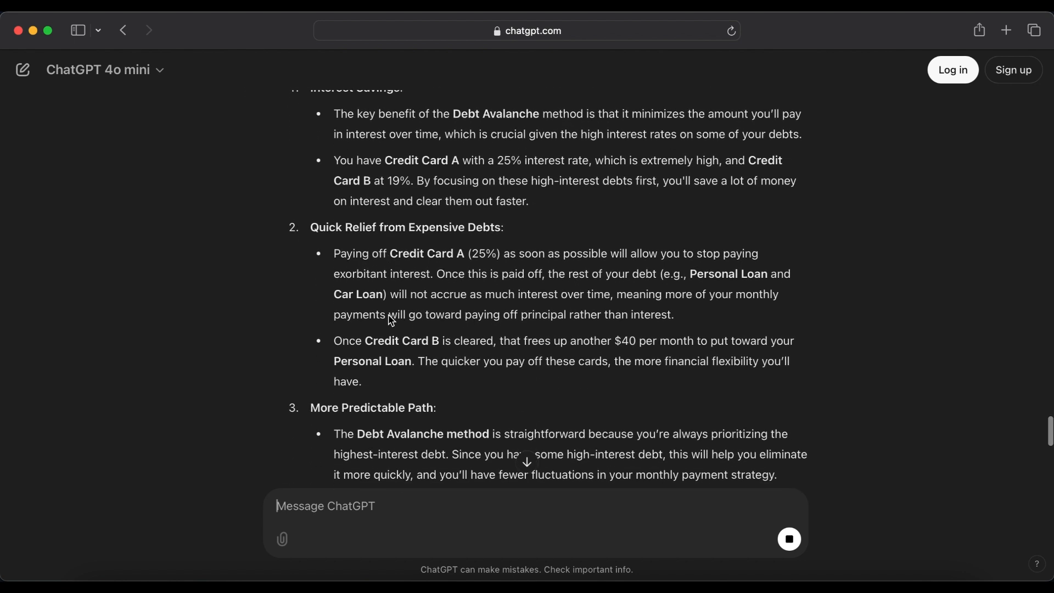
{"action": "scroll", "coordinate": [391, 321], "scroll_direction": "down", "scroll_amount": 7}
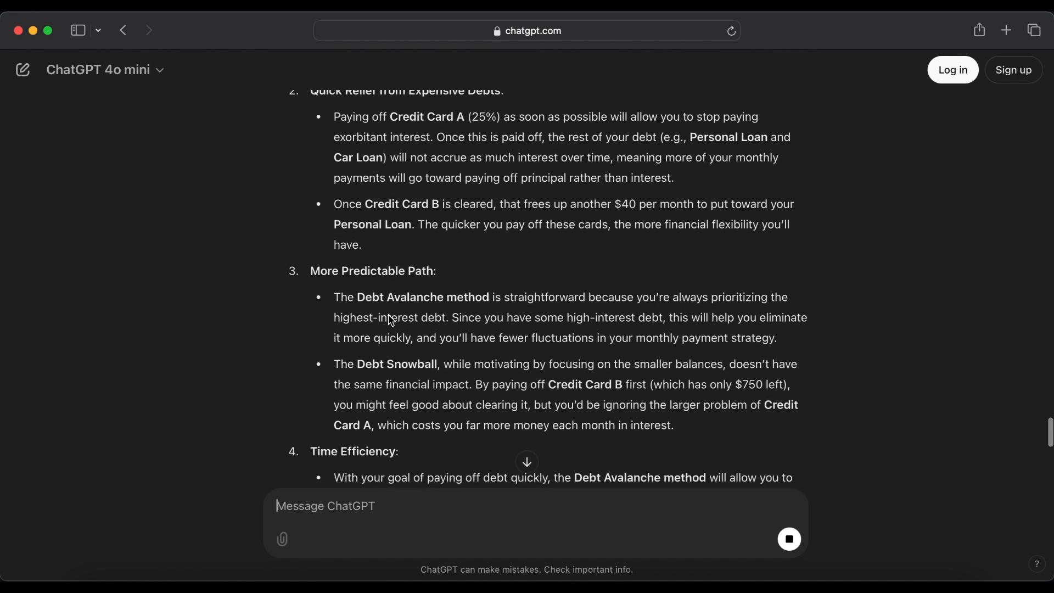
{"action": "scroll", "coordinate": [385, 308], "scroll_direction": "down", "scroll_amount": 7}
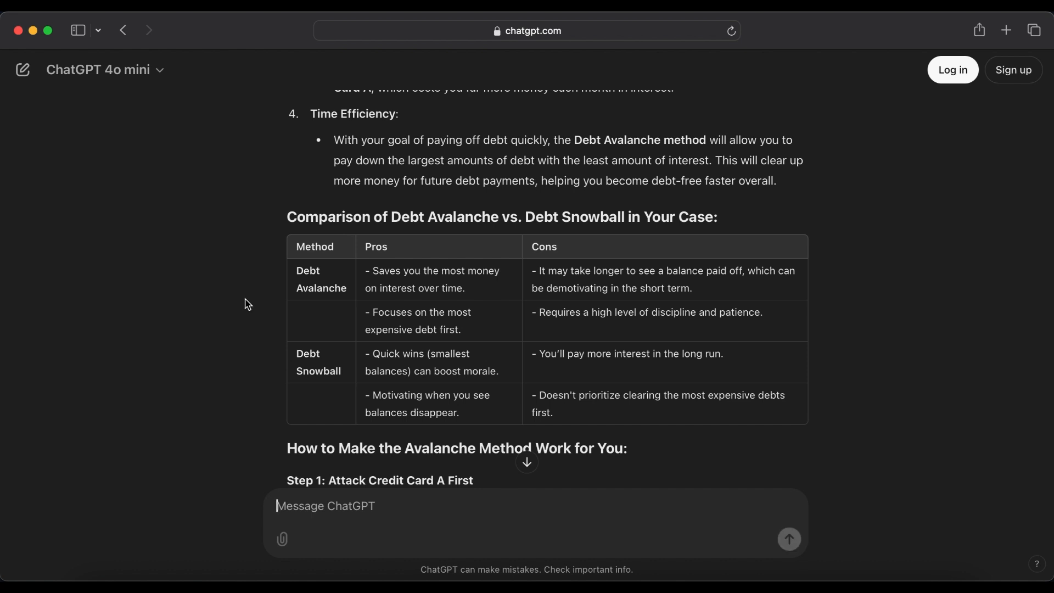
{"action": "scroll", "coordinate": [248, 304], "scroll_direction": "down", "scroll_amount": 5}
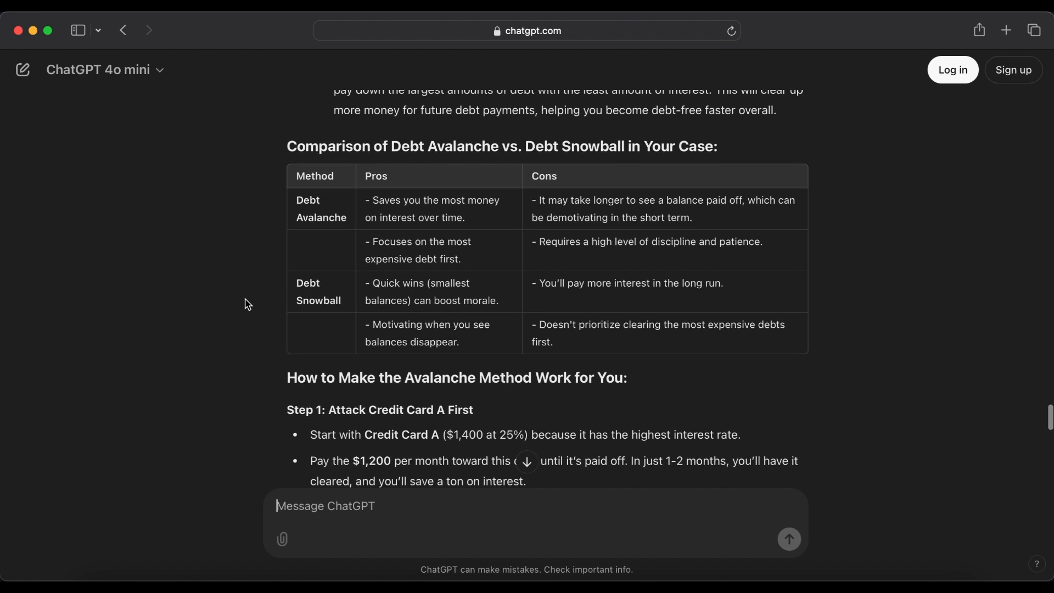
{"action": "scroll", "coordinate": [248, 305], "scroll_direction": "down", "scroll_amount": 3}
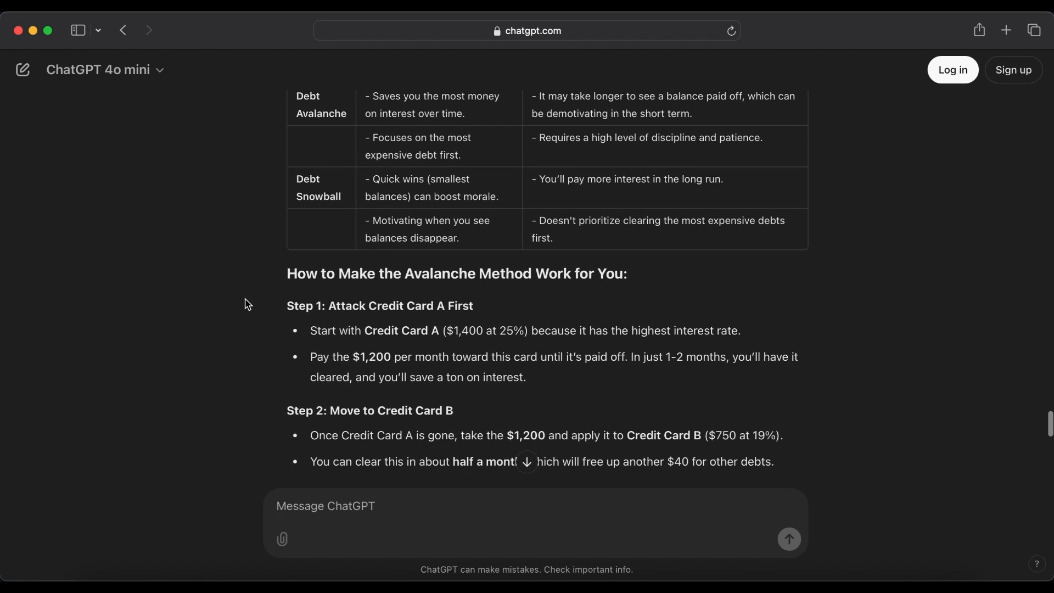
{"action": "scroll", "coordinate": [248, 305], "scroll_direction": "down", "scroll_amount": 5}
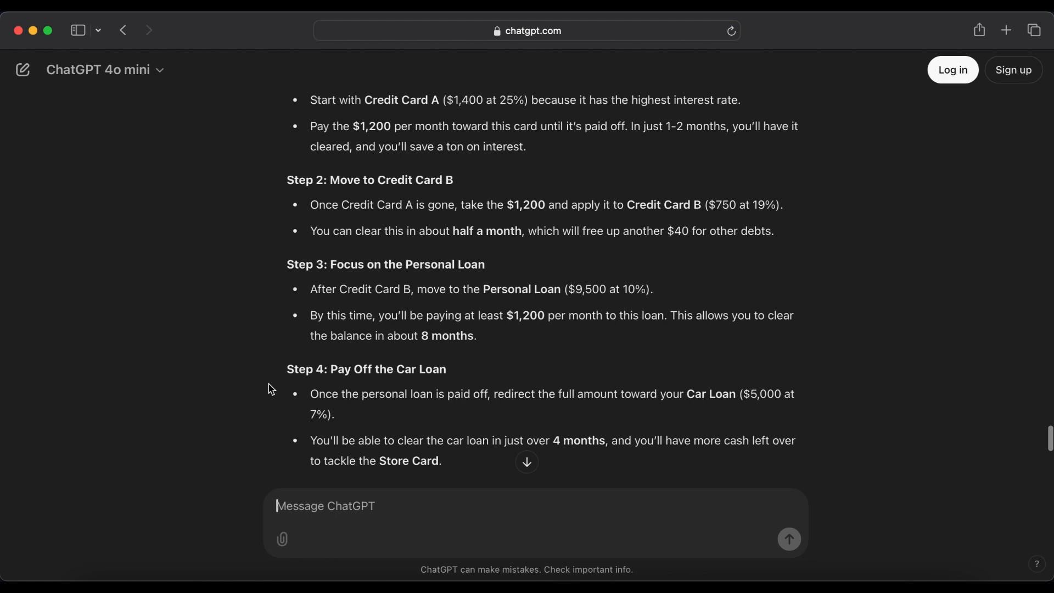
{"action": "scroll", "coordinate": [272, 390], "scroll_direction": "down", "scroll_amount": 7}
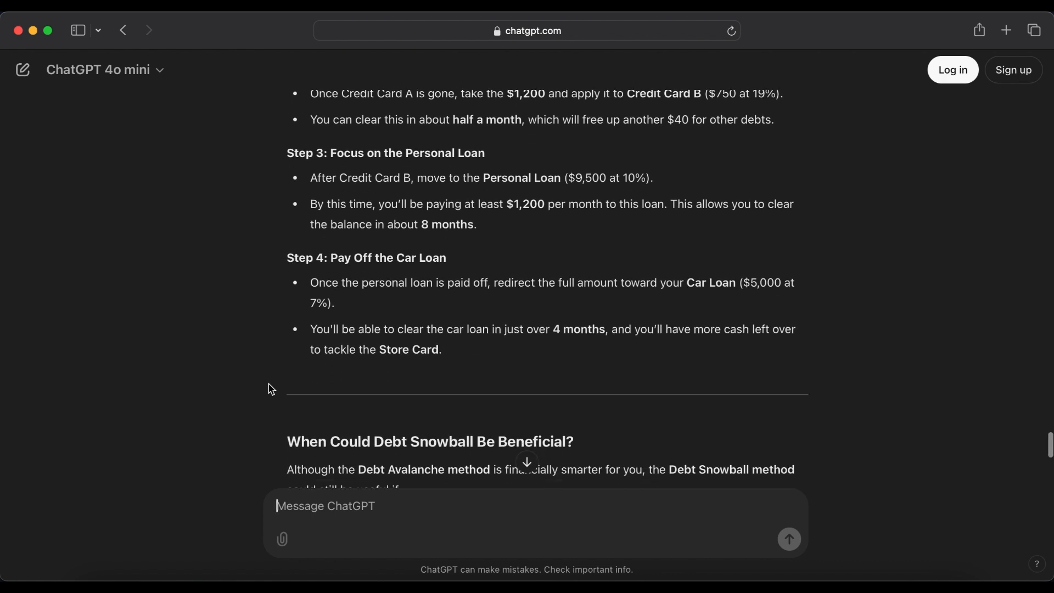
{"action": "scroll", "coordinate": [270, 389], "scroll_direction": "down", "scroll_amount": 5}
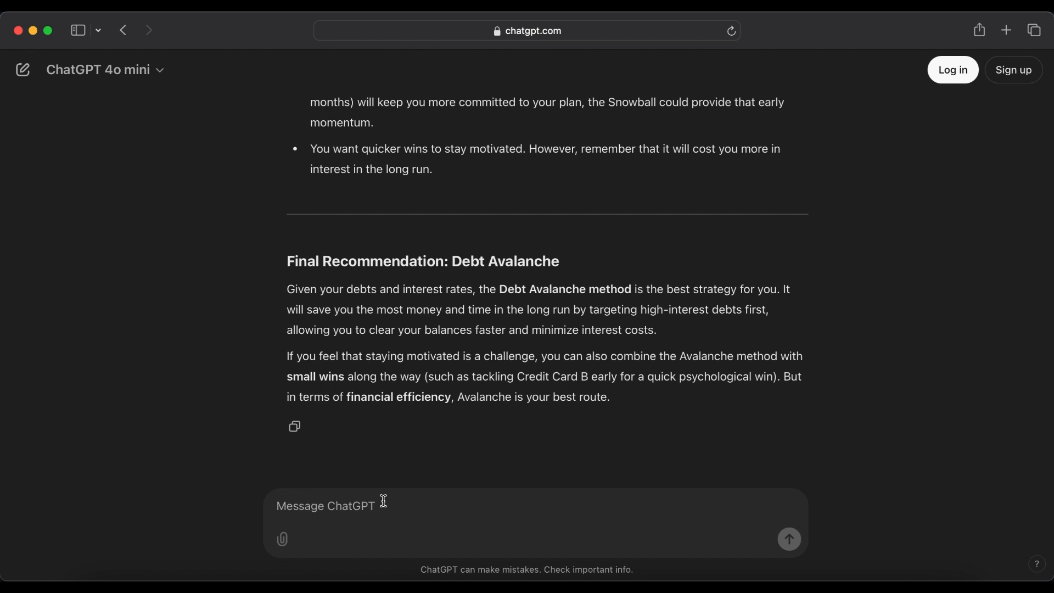
- Ask "Can you set reminders on a monthly basis to help me remember to review my budget/finances?"
{"action": "type", "text": "Can"}
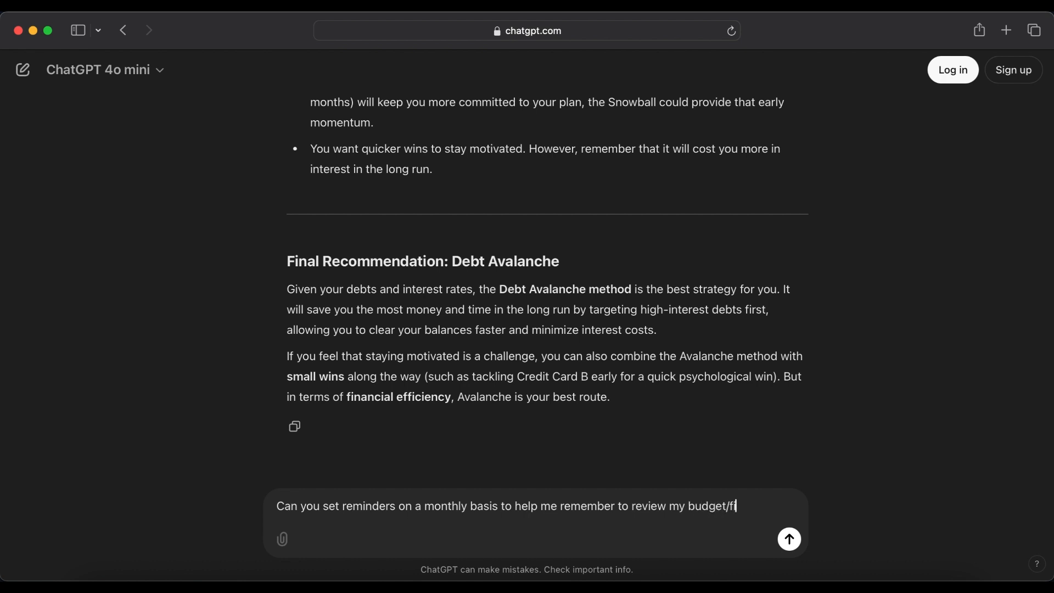
{"action": "type", "text": "?"}
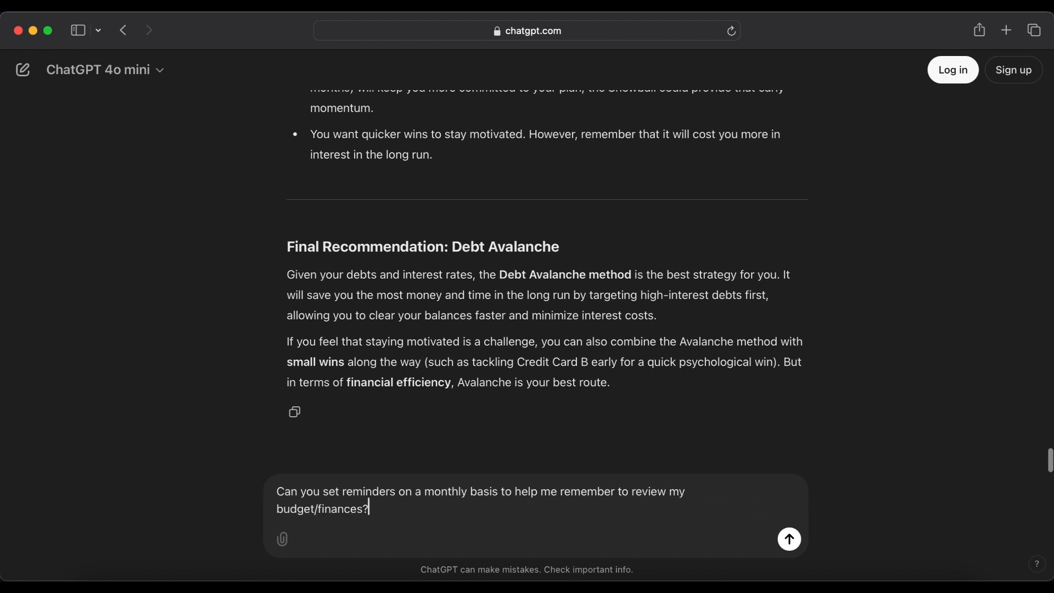
{"action": "key", "text": "Return"}
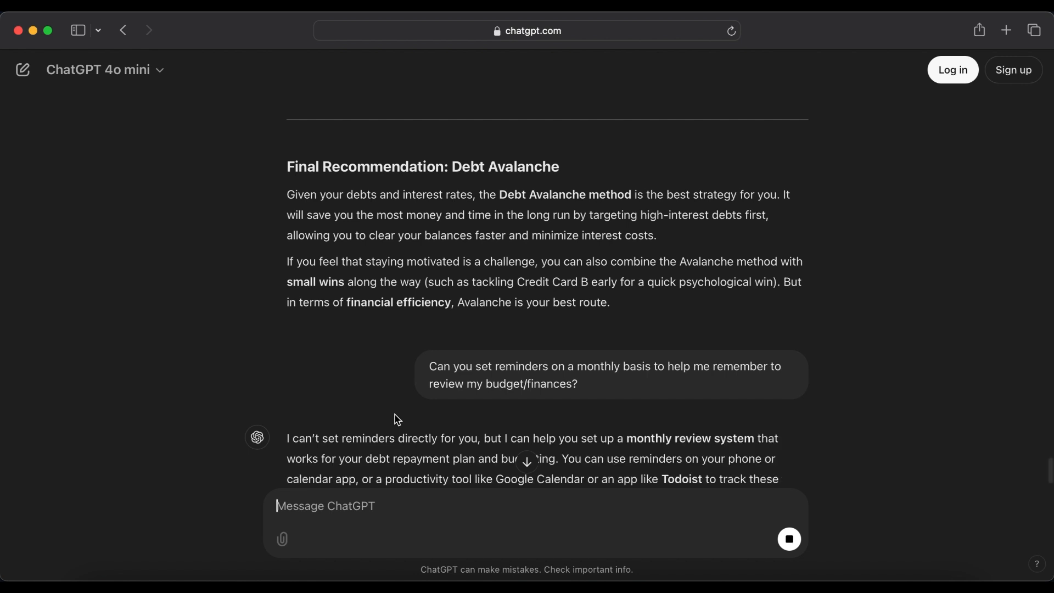
- Read the monthly reminder answer, covering the review checklist, monthly tasks, suggested reminder setup, budgeting apps and the example Google Calendar reminder
{"action": "scroll", "coordinate": [398, 416], "scroll_direction": "down", "scroll_amount": 1}
{"action": "scroll", "coordinate": [397, 415], "scroll_direction": "down", "scroll_amount": 4}
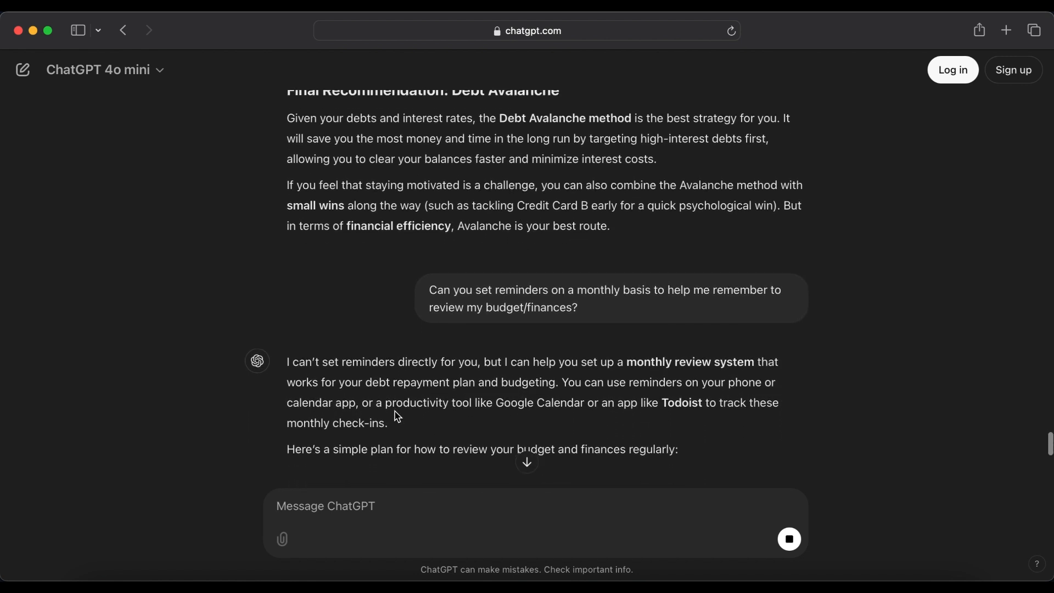
{"action": "scroll", "coordinate": [398, 415], "scroll_direction": "down", "scroll_amount": 1}
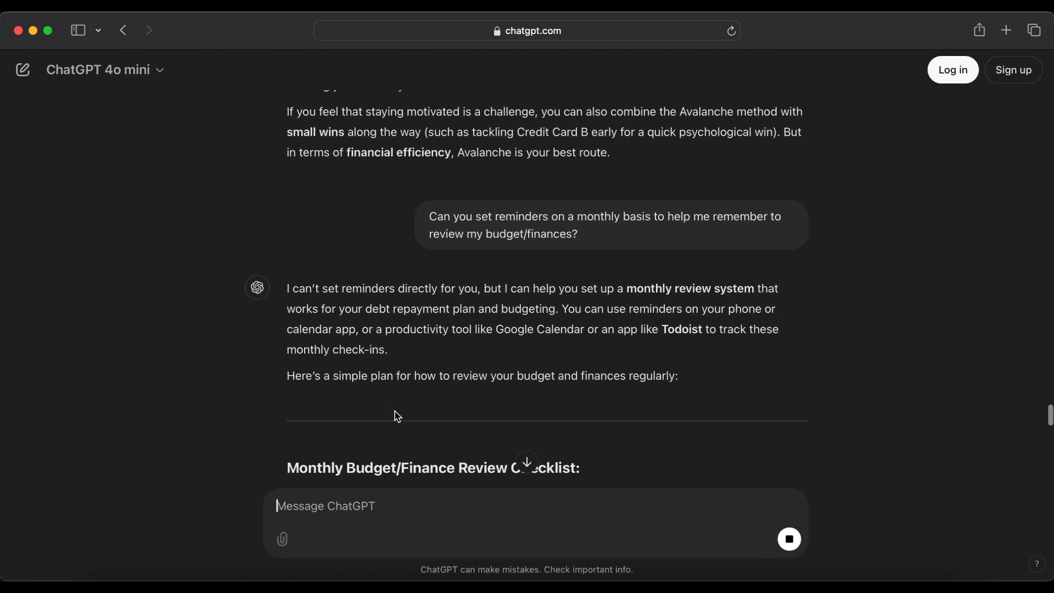
{"action": "scroll", "coordinate": [398, 416], "scroll_direction": "down", "scroll_amount": 6}
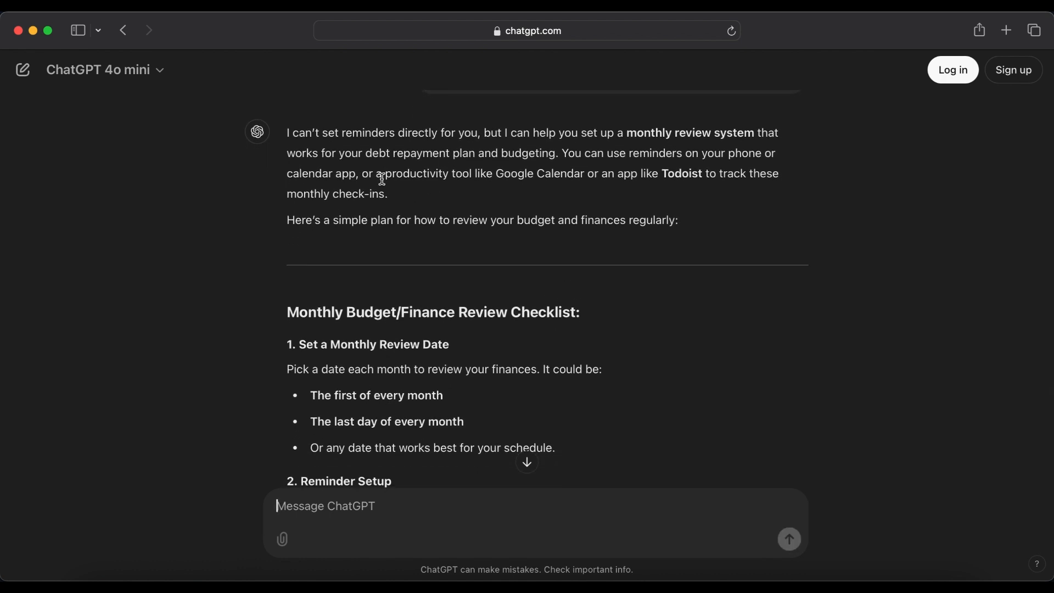
{"action": "scroll", "coordinate": [426, 237], "scroll_direction": "down", "scroll_amount": 10}
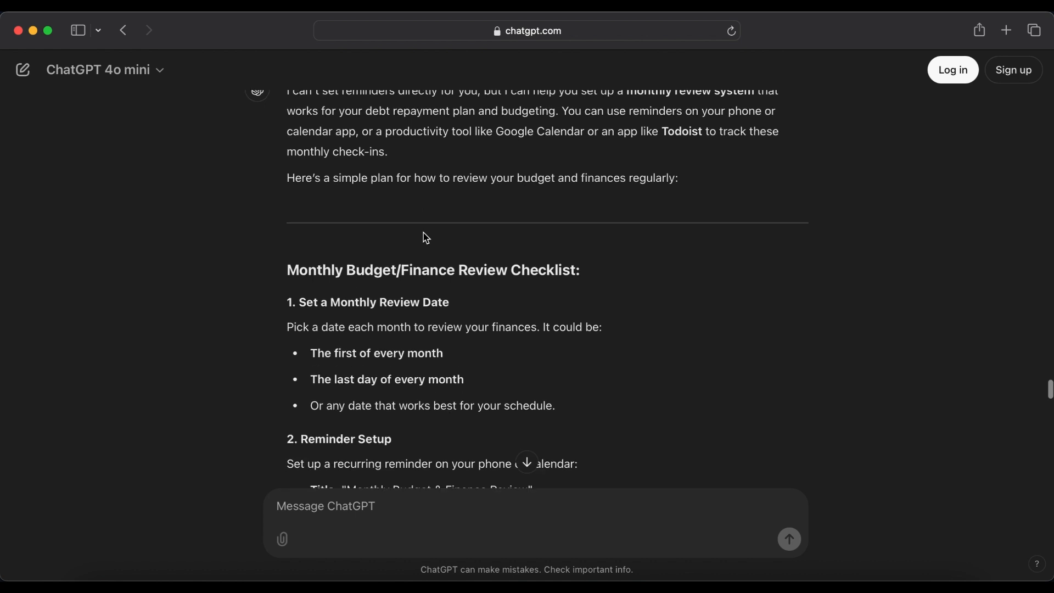
{"action": "scroll", "coordinate": [426, 237], "scroll_direction": "down", "scroll_amount": 10}
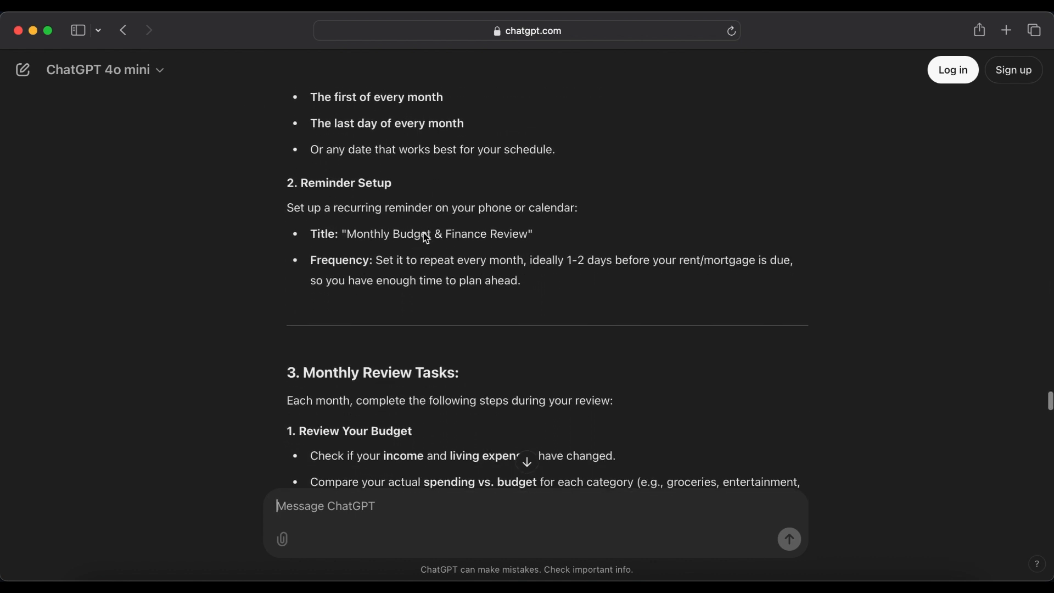
{"action": "scroll", "coordinate": [427, 238], "scroll_direction": "down", "scroll_amount": 8}
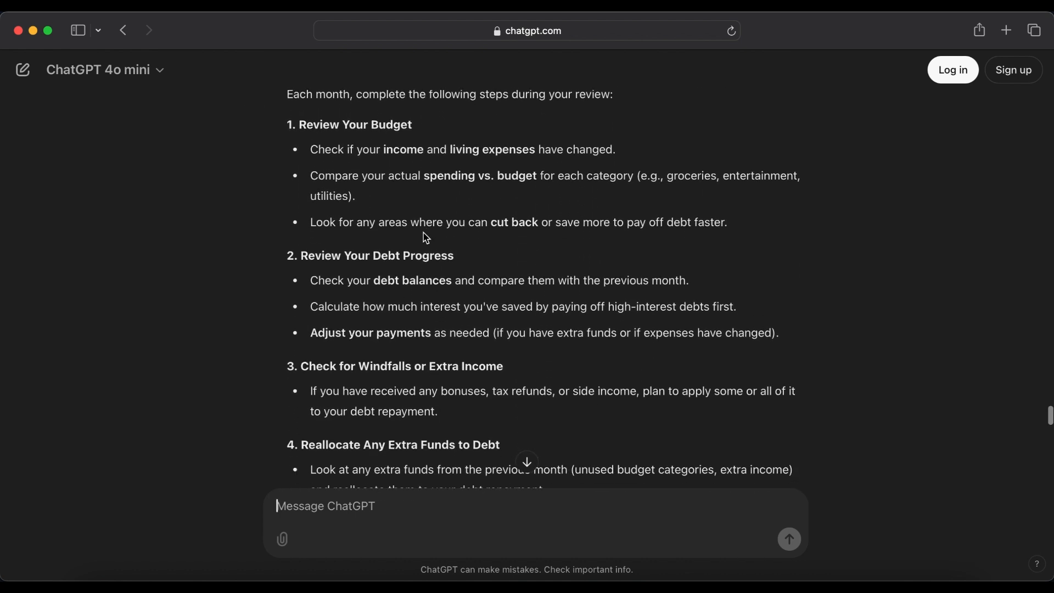
{"action": "scroll", "coordinate": [426, 238], "scroll_direction": "down", "scroll_amount": 9}
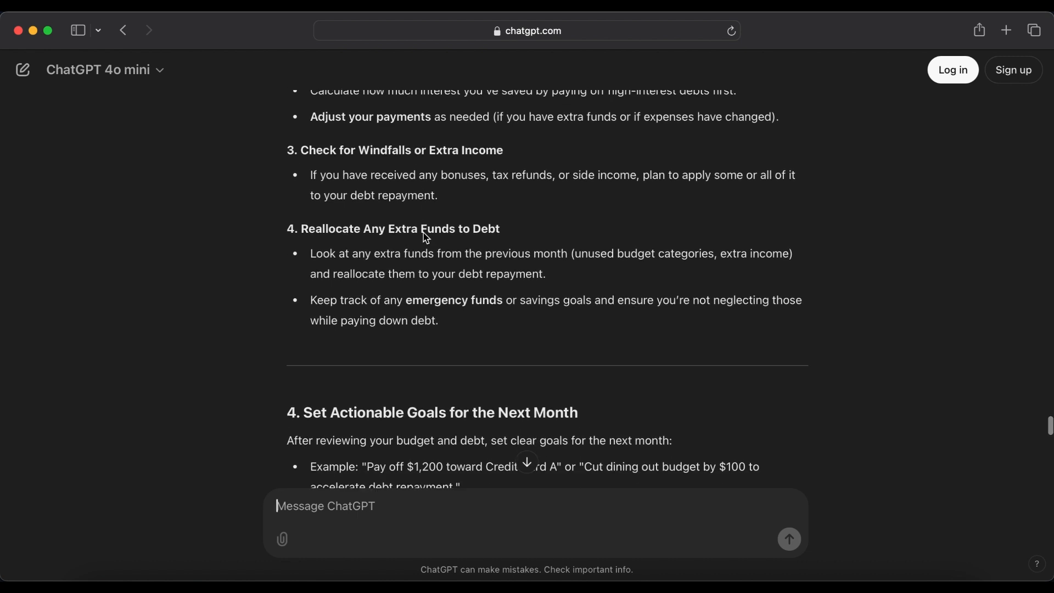
{"action": "scroll", "coordinate": [426, 238], "scroll_direction": "down", "scroll_amount": 7}
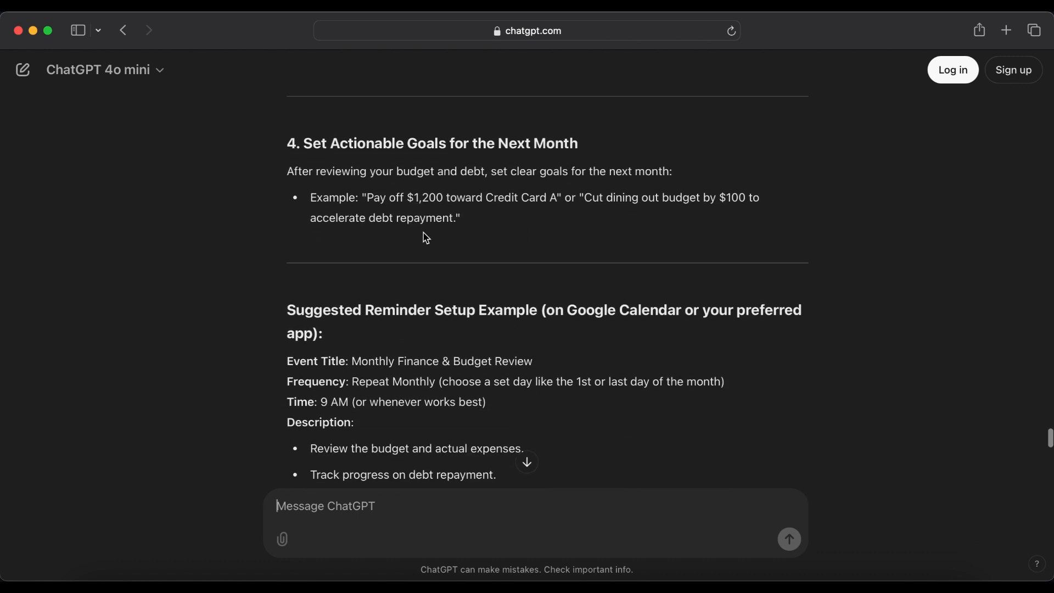
{"action": "scroll", "coordinate": [426, 238], "scroll_direction": "down", "scroll_amount": 12}
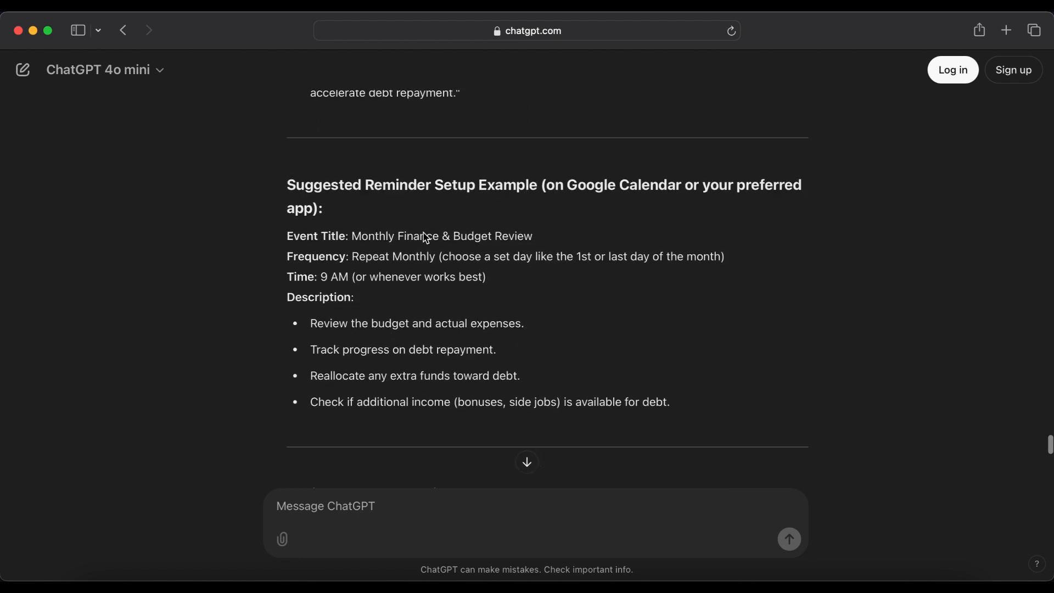
{"action": "scroll", "coordinate": [426, 236], "scroll_direction": "down", "scroll_amount": 10}
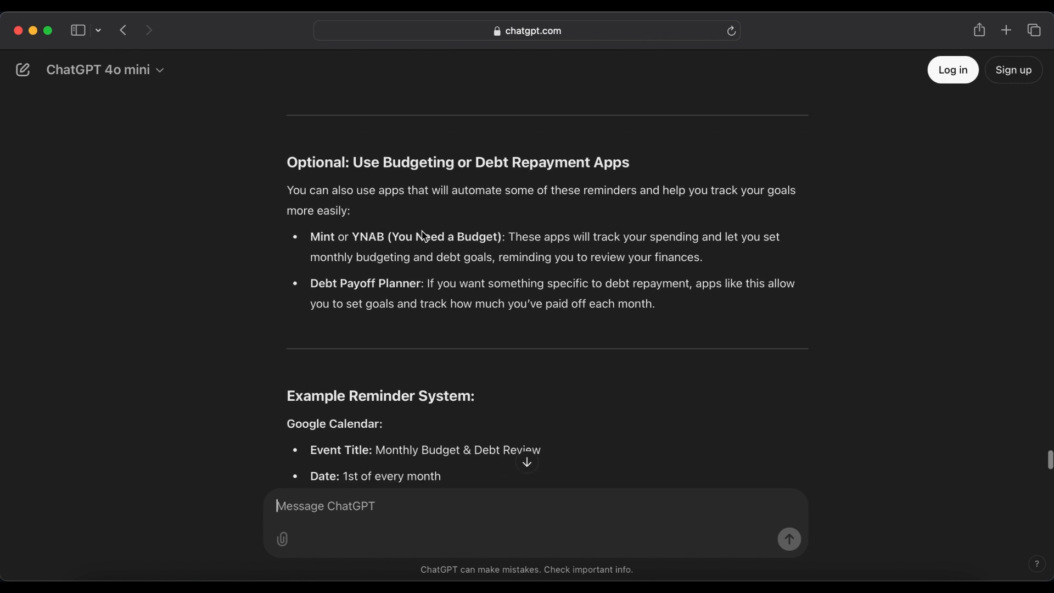
{"action": "scroll", "coordinate": [425, 236], "scroll_direction": "down", "scroll_amount": 7}
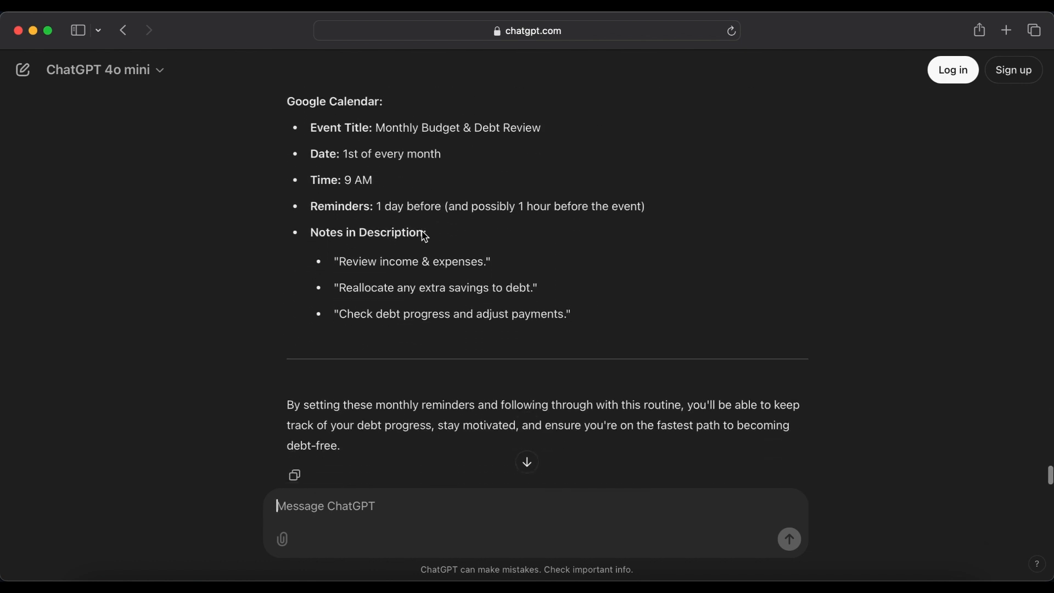